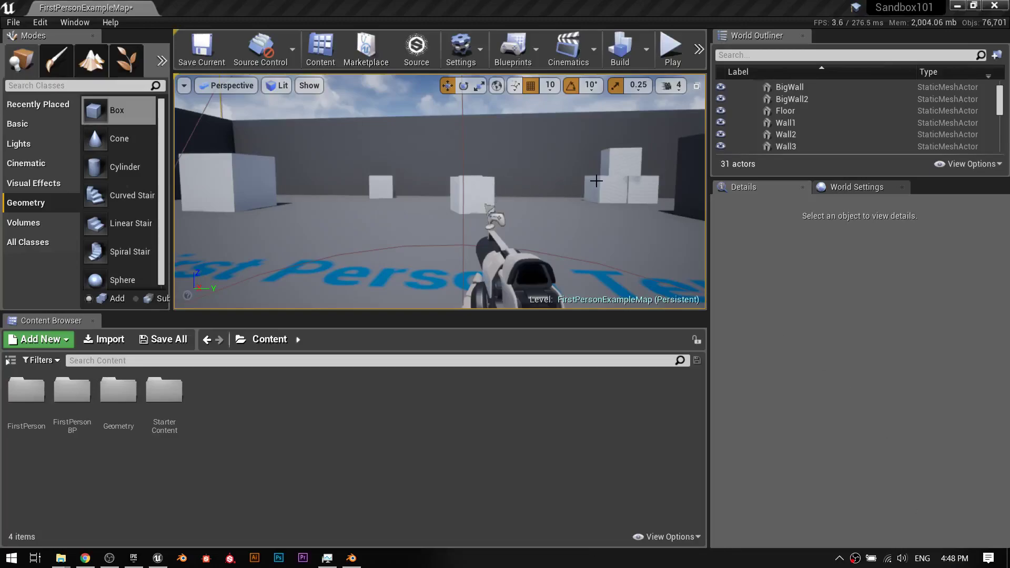
# Play-test the level in the viewport, walking the character forward and backward, and stop the session
pyautogui.moveTo(595, 183); pyautogui.dragTo(533, 231, button='right')
pyautogui.click(677, 41)
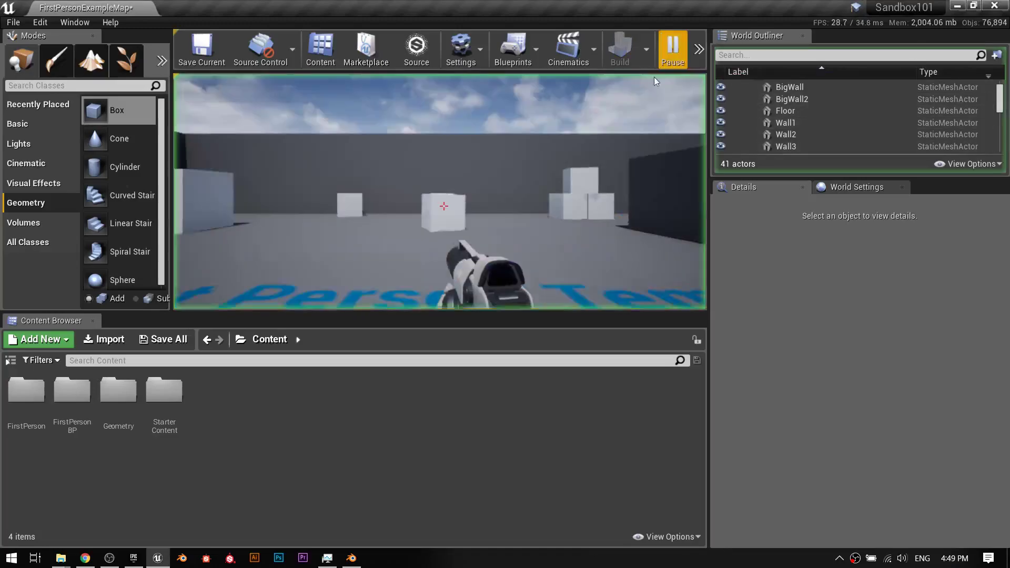
pyautogui.click(588, 157)
pyautogui.press('w')
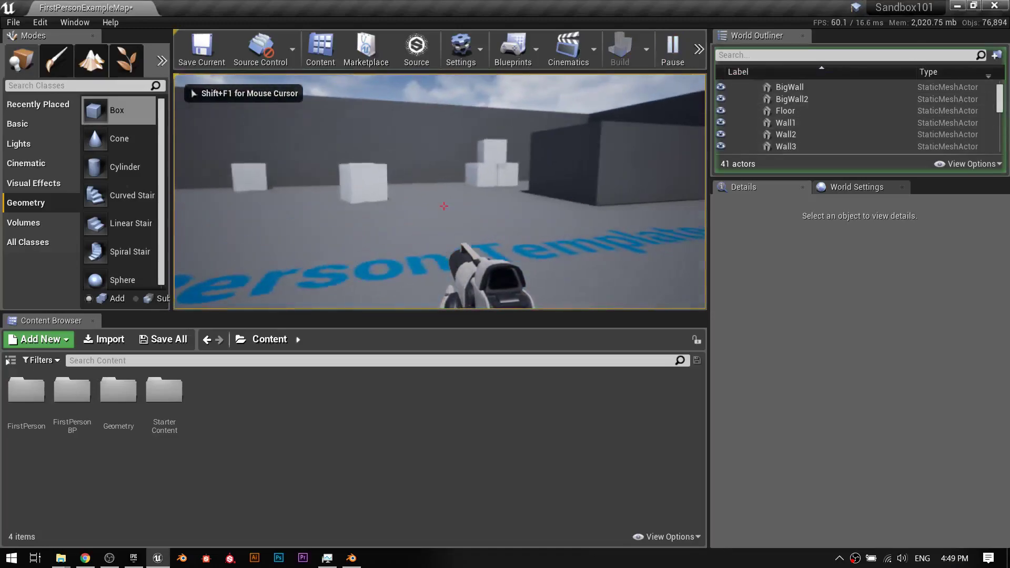
pyautogui.press('s')
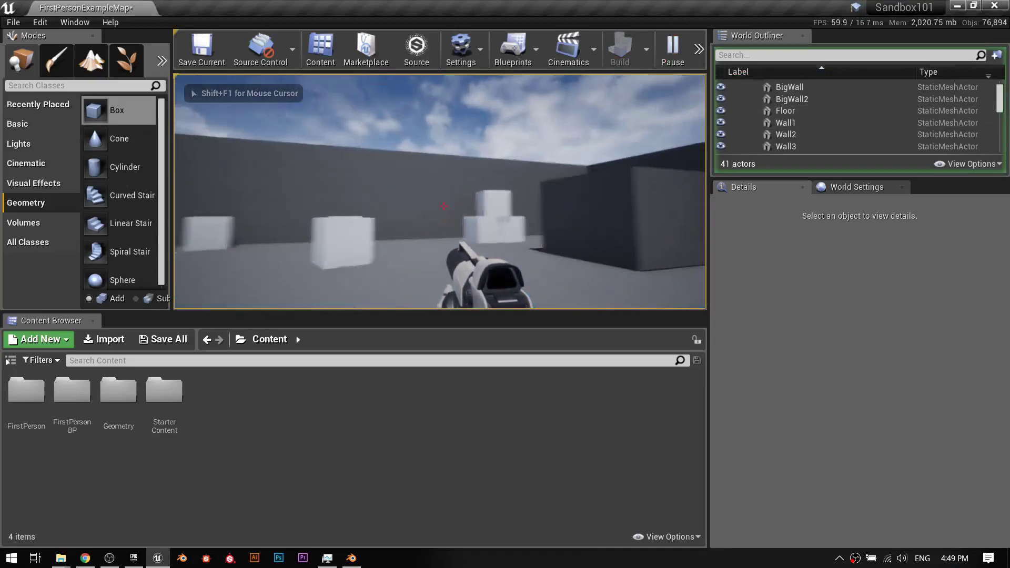
pyautogui.press('Escape')
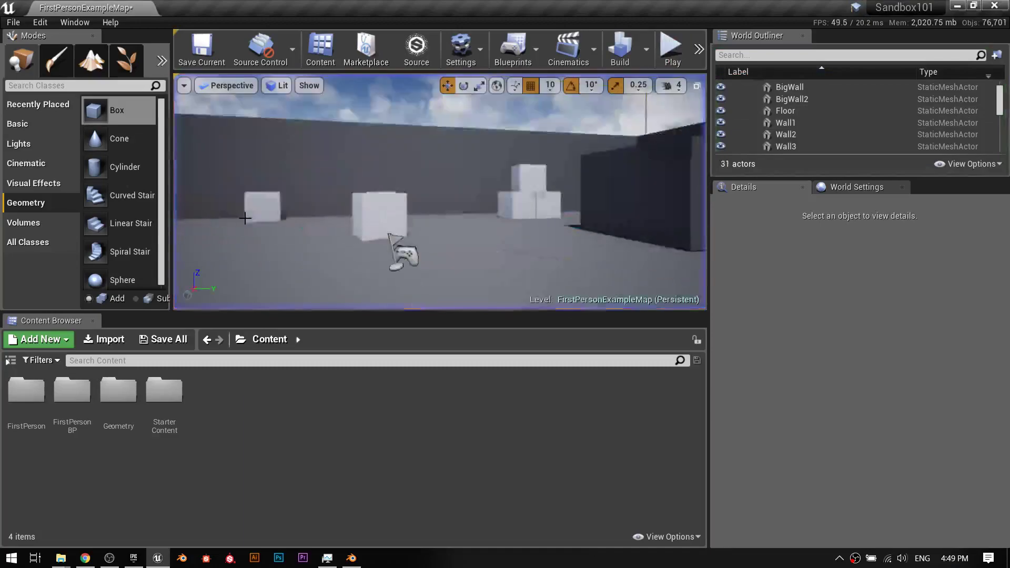
# Examine the first-person character's camera and capsule in the level, and run another short play test
pyautogui.moveTo(431, 227); pyautogui.dragTo(683, 241, button='right')
pyautogui.press('s')
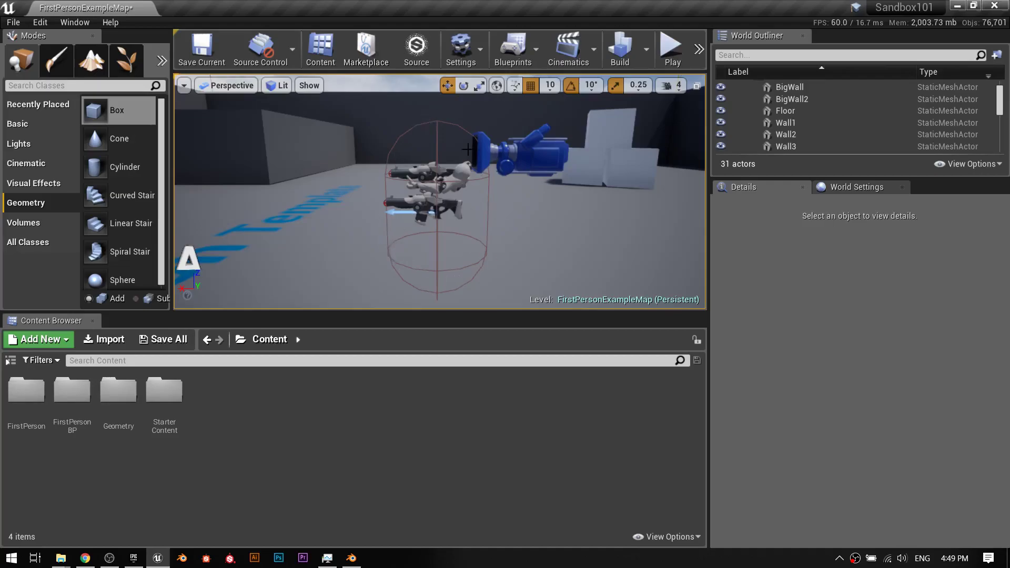
pyautogui.click(673, 47)
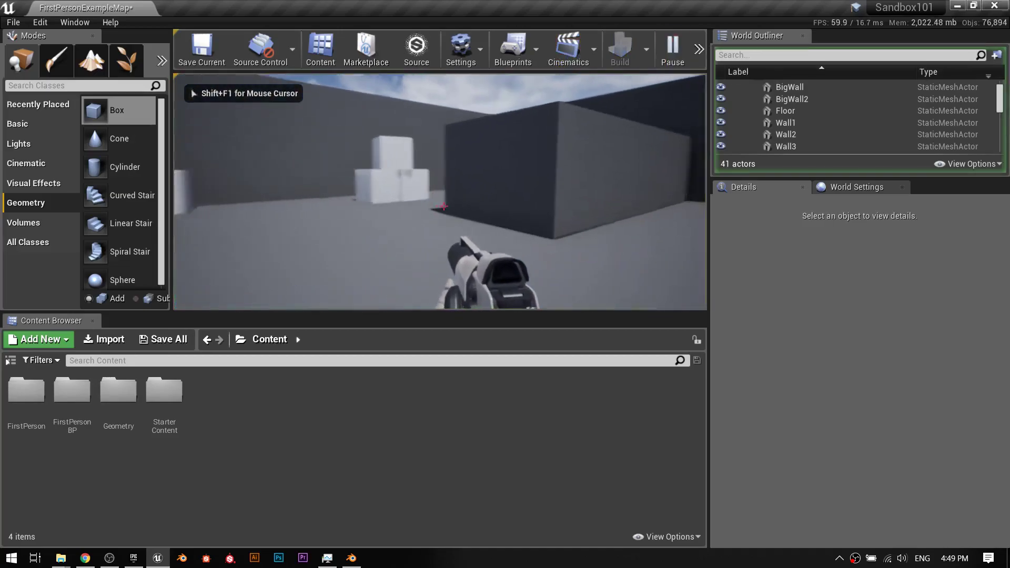
pyautogui.press('w')
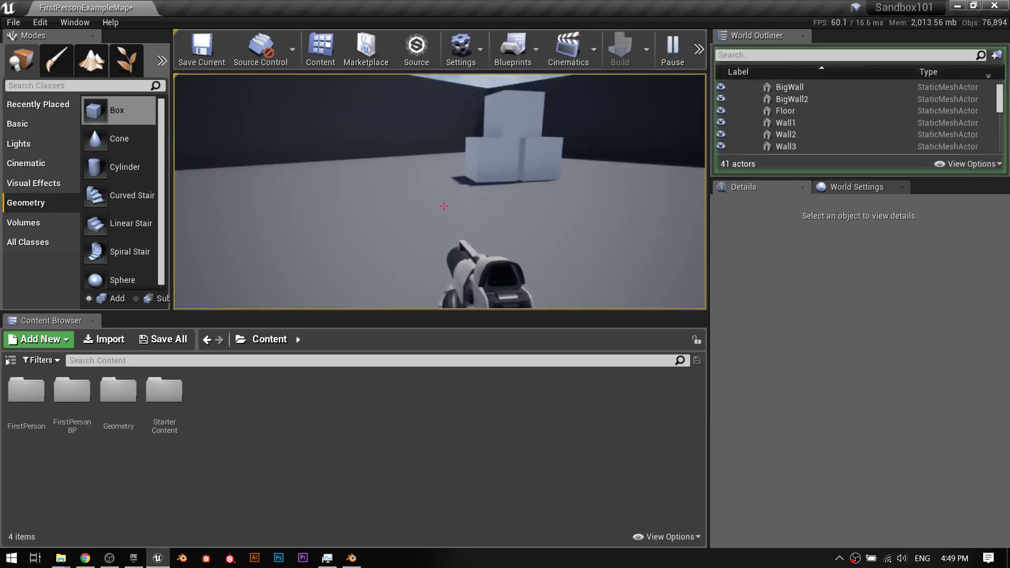
pyautogui.press('Escape')
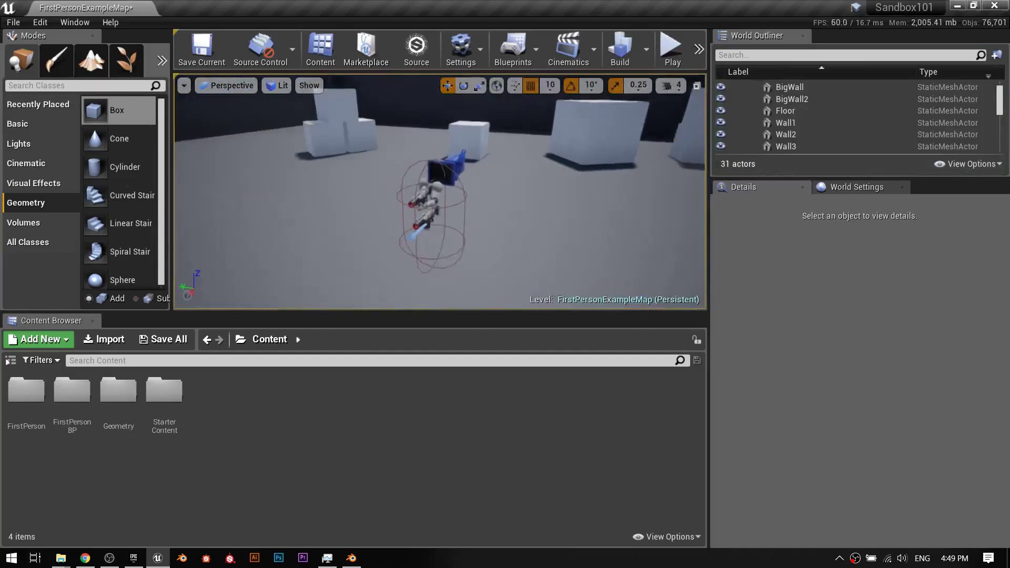
pyautogui.press('d')
pyautogui.moveTo(452, 165); pyautogui.dragTo(452, 165, button='right')
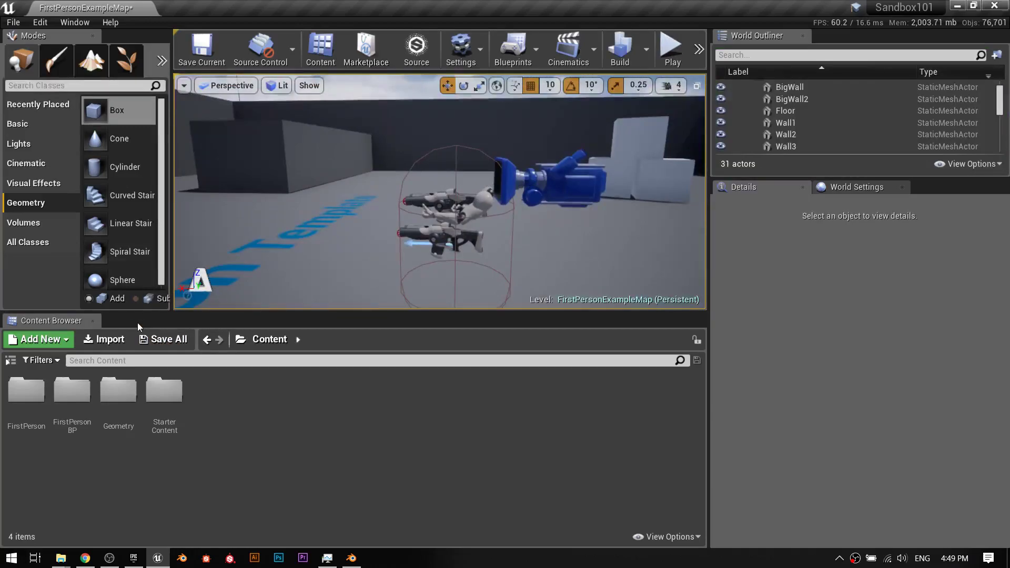
# Open the FirstPersonCharacter blueprint from FirstPersonBP/Blueprints and find an empty area in its Event Graph
pyautogui.doubleClick(72, 397)
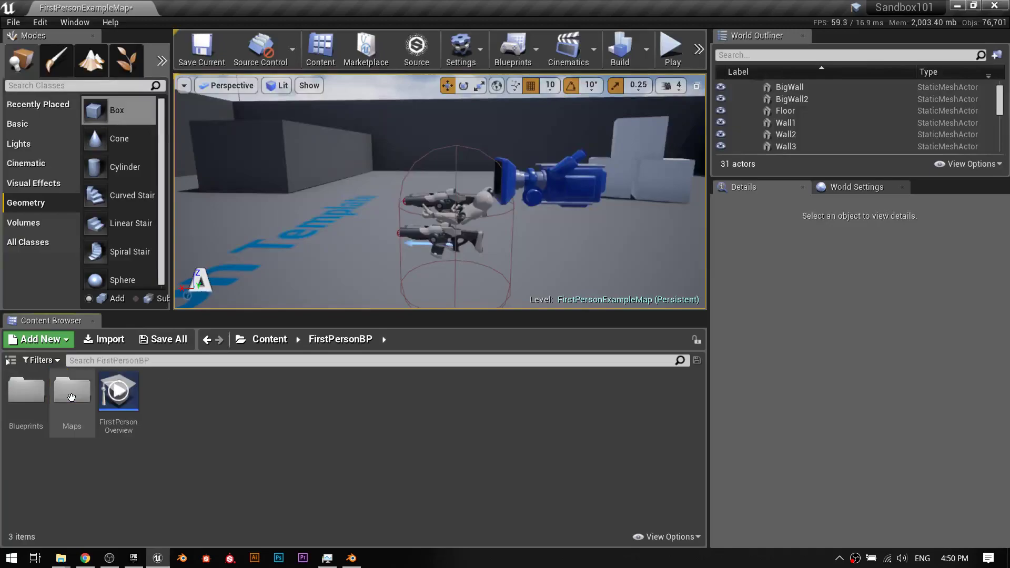
pyautogui.doubleClick(26, 392)
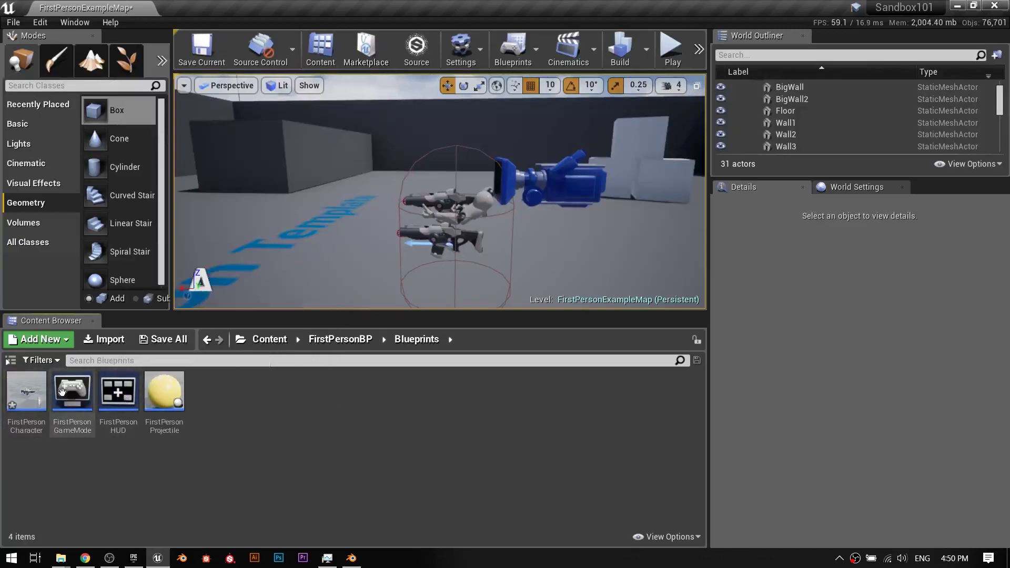
pyautogui.doubleClick(22, 394)
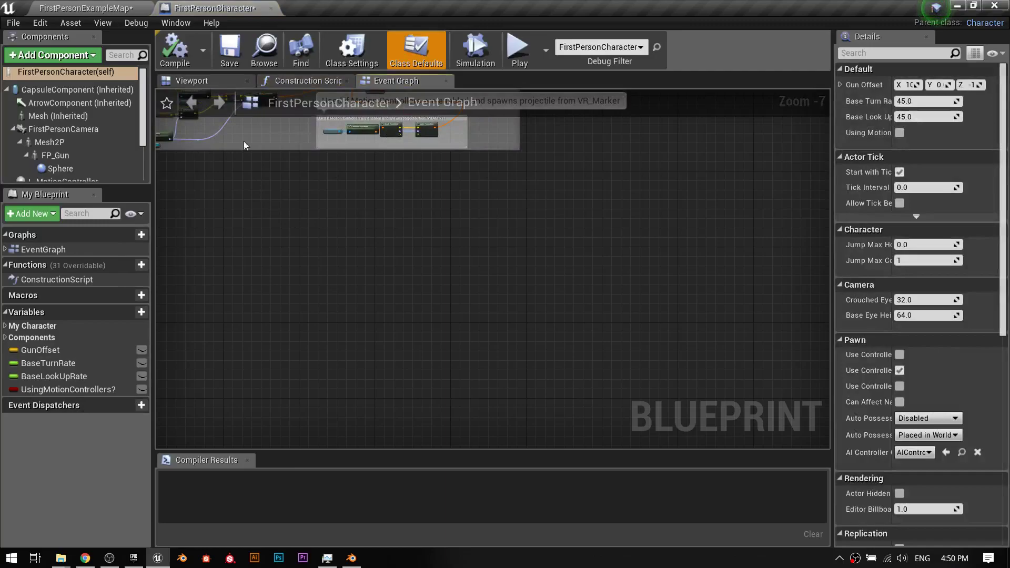
pyautogui.moveTo(320, 252); pyautogui.dragTo(519, 94, button='right')
pyautogui.moveTo(393, 291); pyautogui.dragTo(394, 245, button='right')
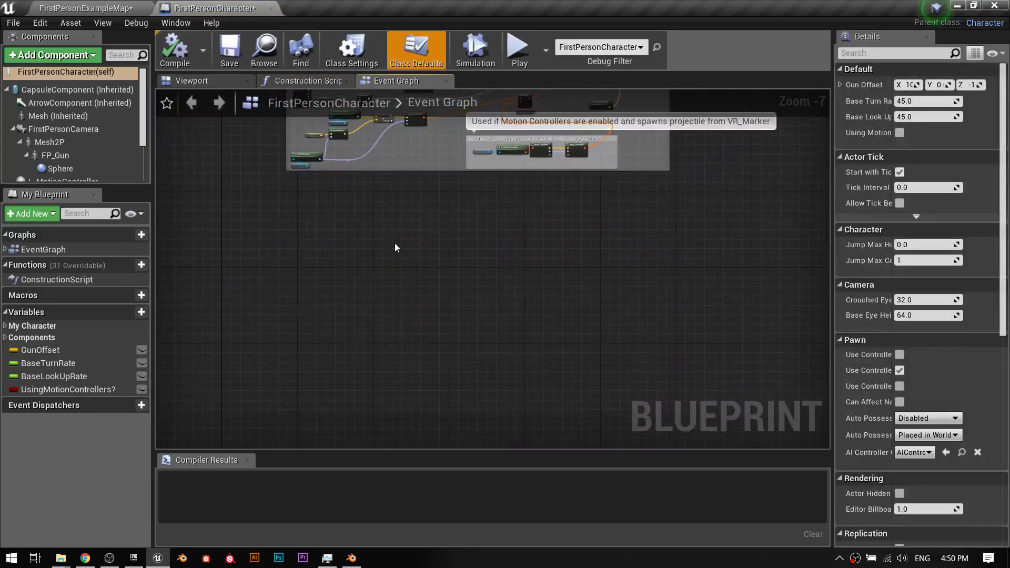
pyautogui.scroll(4, 394, 247)
pyautogui.scroll(2, 394, 252)
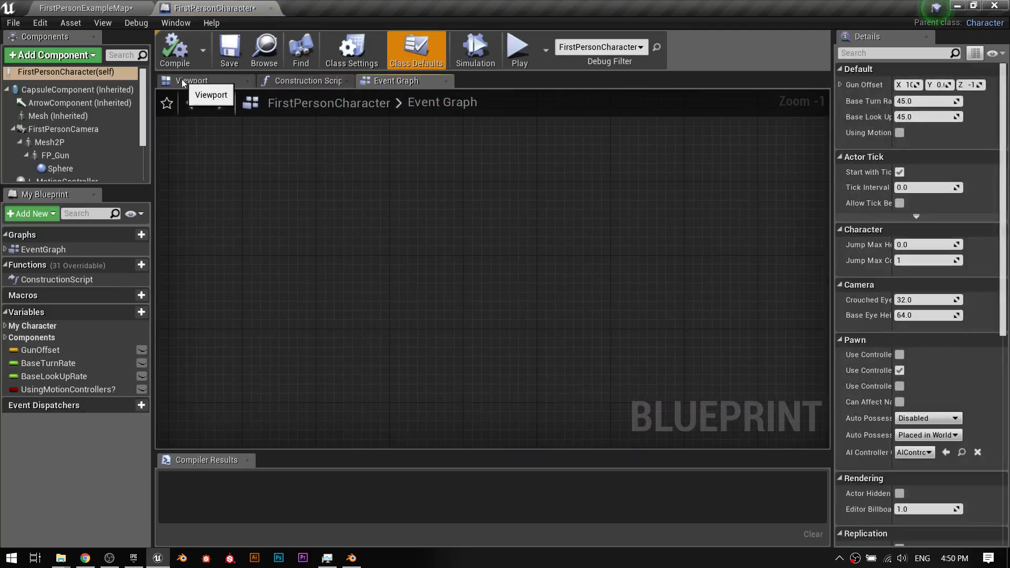
# Dock the blueprint's Viewport beside the graph and narrow it to give the graph more room
pyautogui.moveTo(182, 79); pyautogui.dragTo(768, 175)
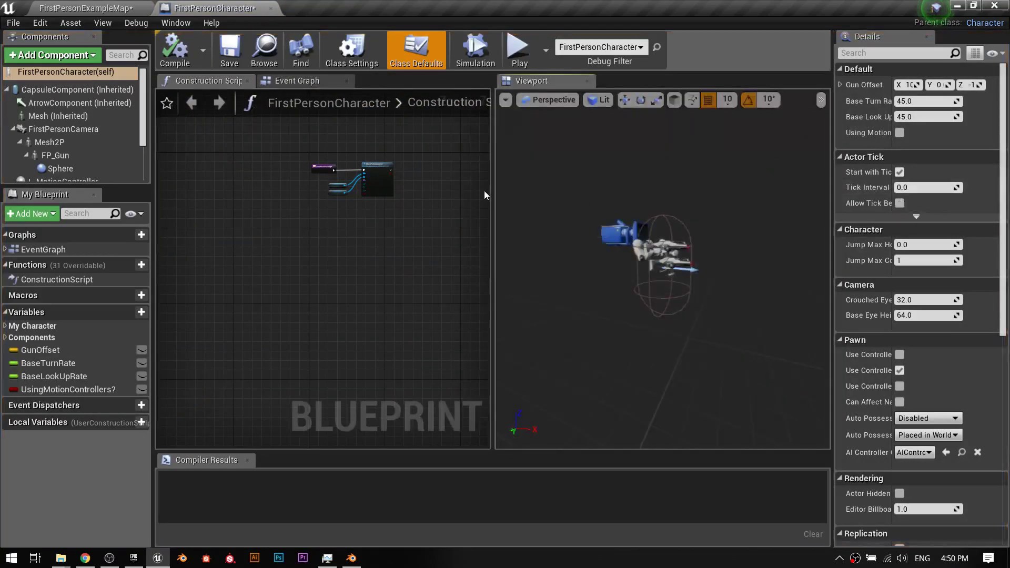
pyautogui.moveTo(493, 195); pyautogui.dragTo(620, 196)
pyautogui.scroll(5, 791, 254)
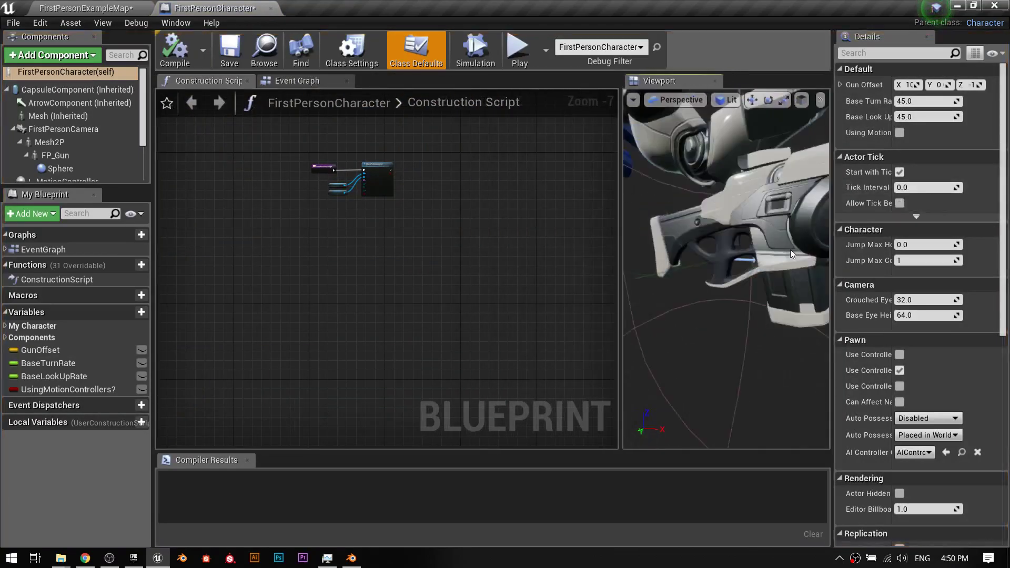
pyautogui.scroll(-5, 745, 269)
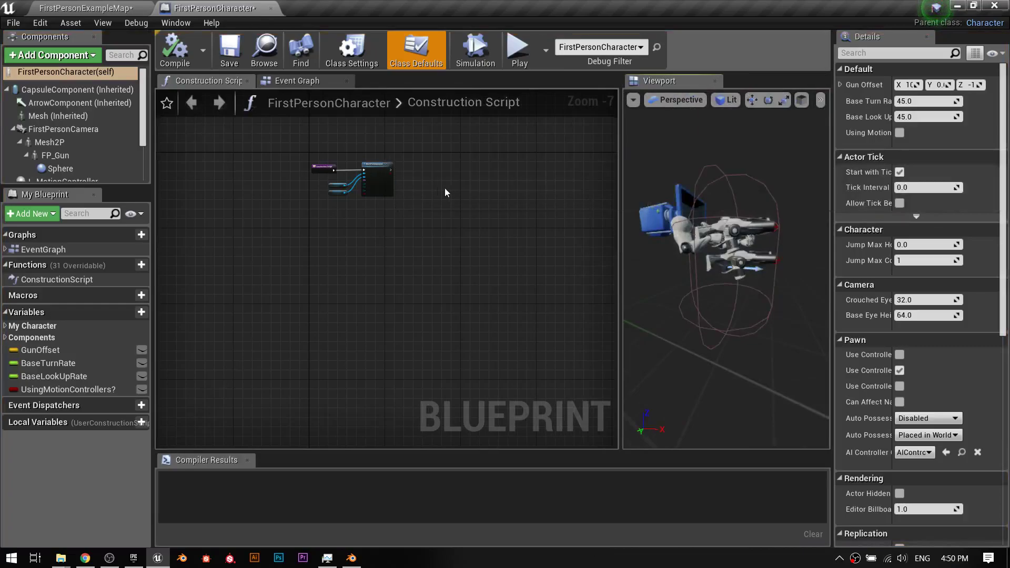
# Add a Left Ctrl keyboard event node in an empty area of the Event Graph
pyautogui.click(291, 81)
pyautogui.moveTo(354, 178); pyautogui.dragTo(347, 367, button='right')
pyautogui.scroll(-4, 350, 367)
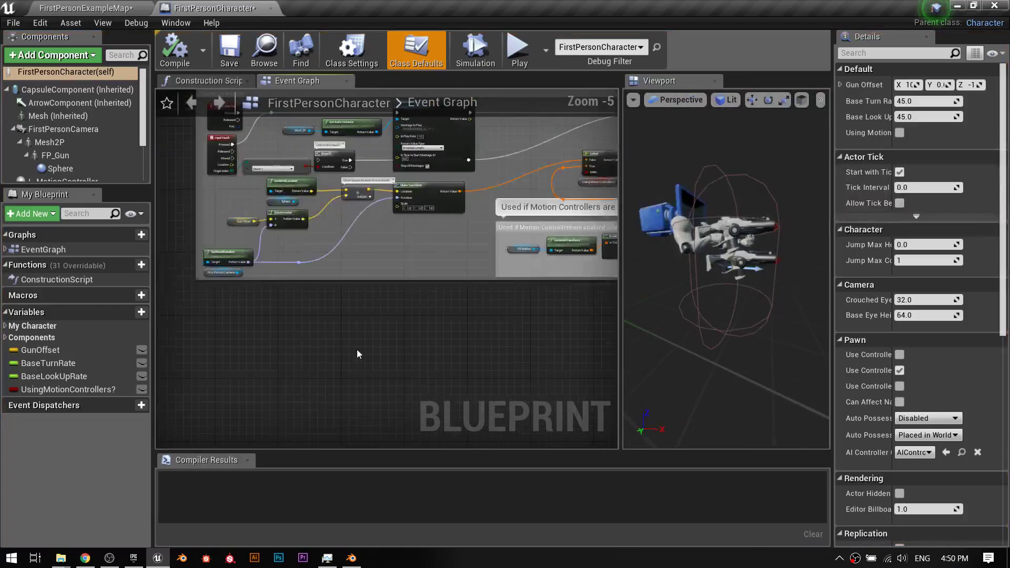
pyautogui.scroll(4, 346, 348)
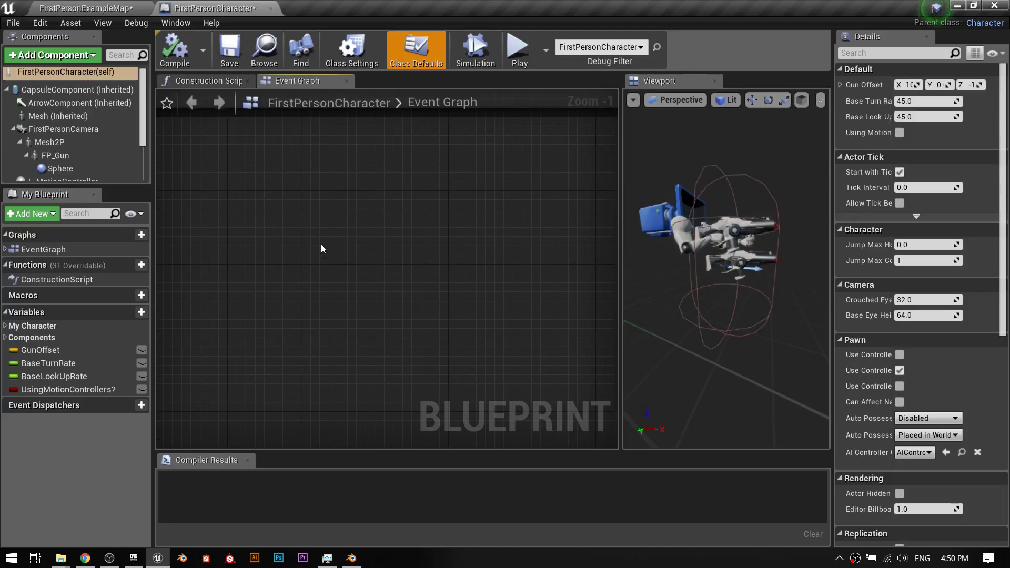
pyautogui.rightClick(303, 218)
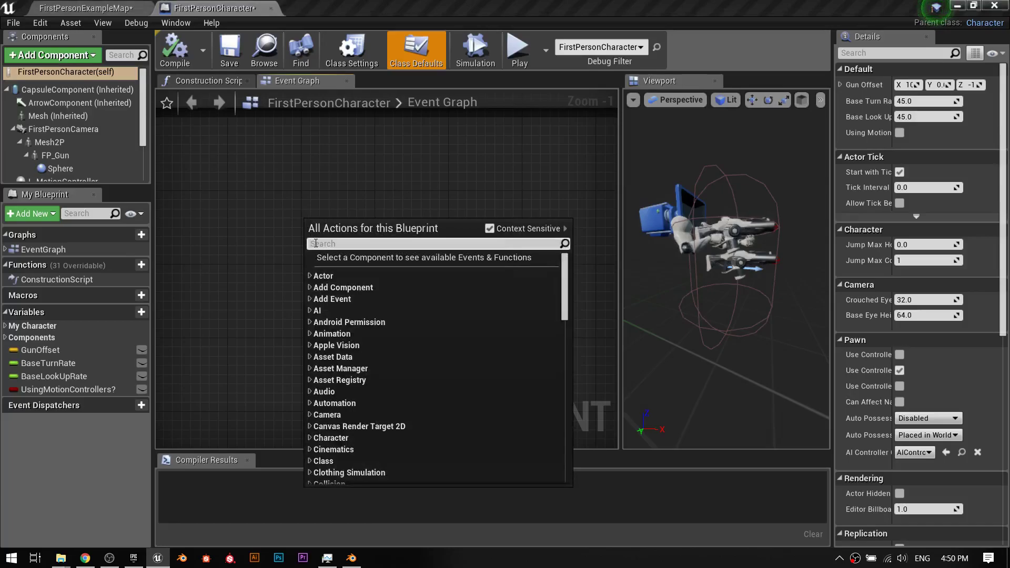
pyautogui.write('ctrl')
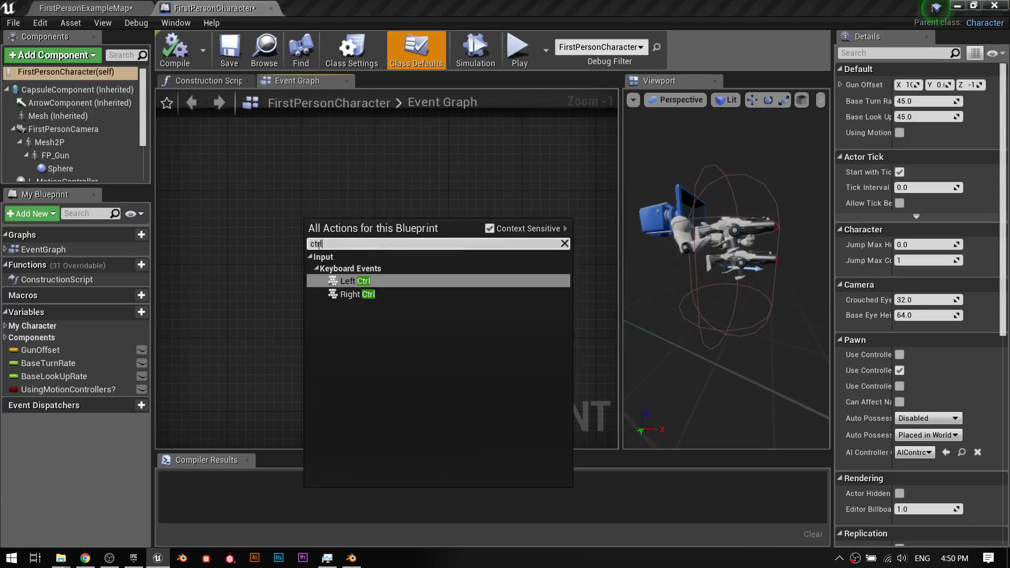
pyautogui.click(347, 281)
pyautogui.moveTo(336, 224); pyautogui.dragTo(294, 241)
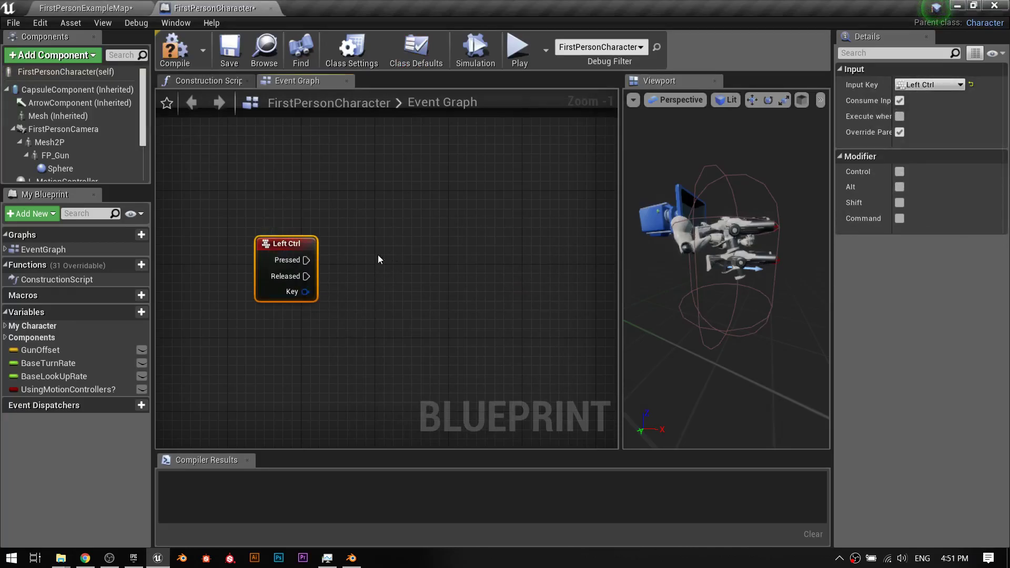
# Add an AddLocalOffset node that targets the FirstPersonCamera component
pyautogui.click(671, 220)
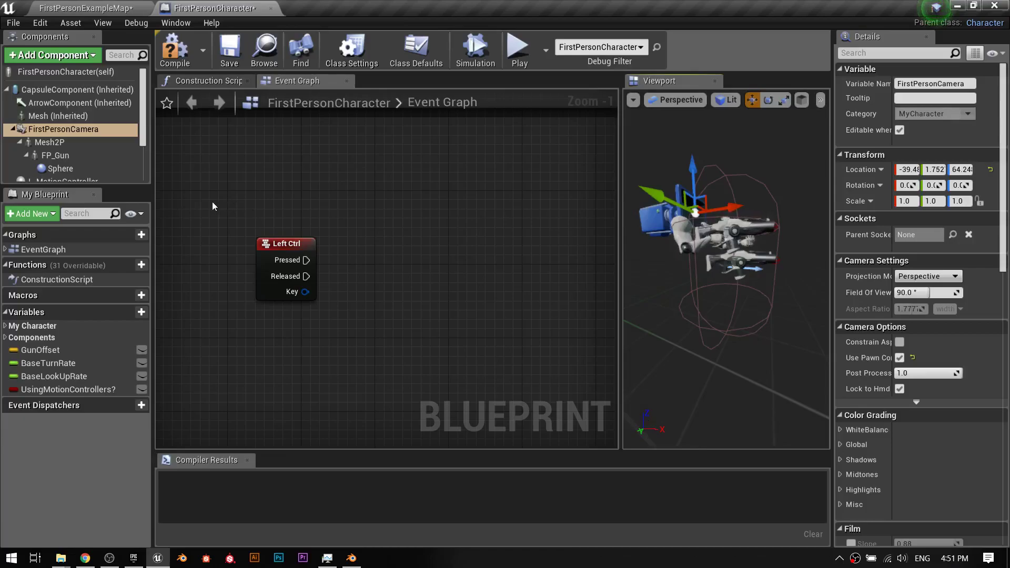
pyautogui.rightClick(416, 209)
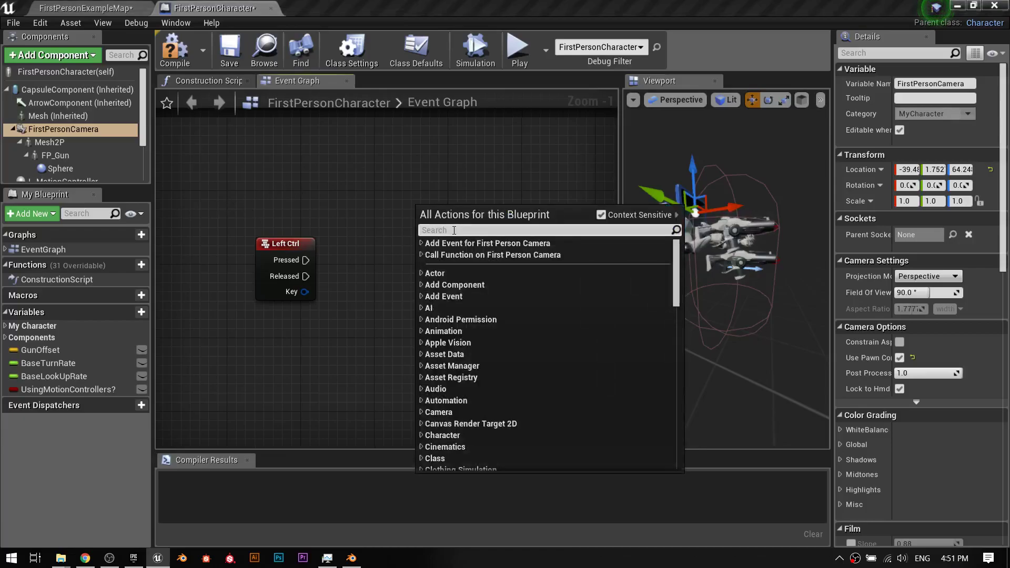
pyautogui.write('add local offset')
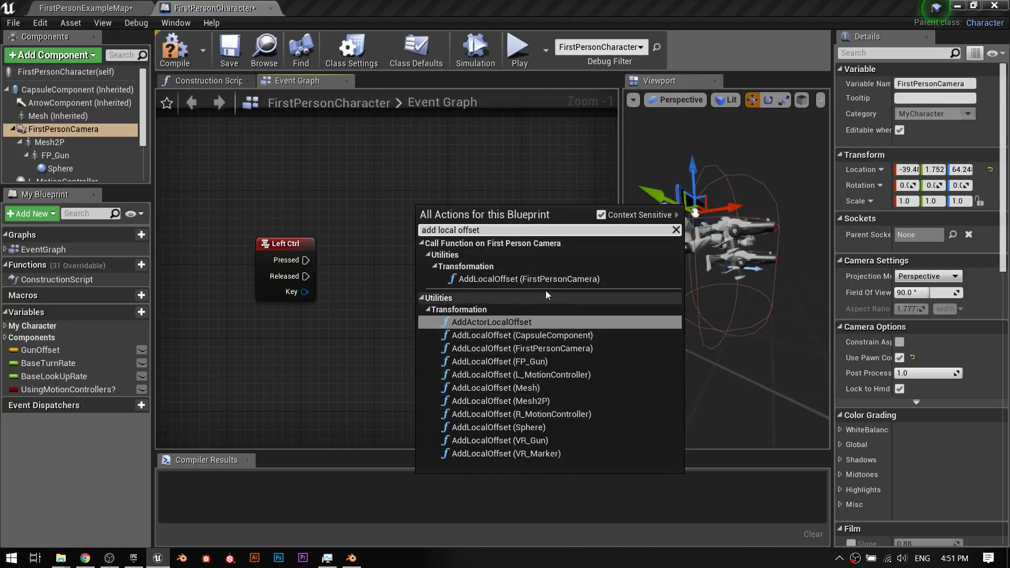
pyautogui.click(513, 278)
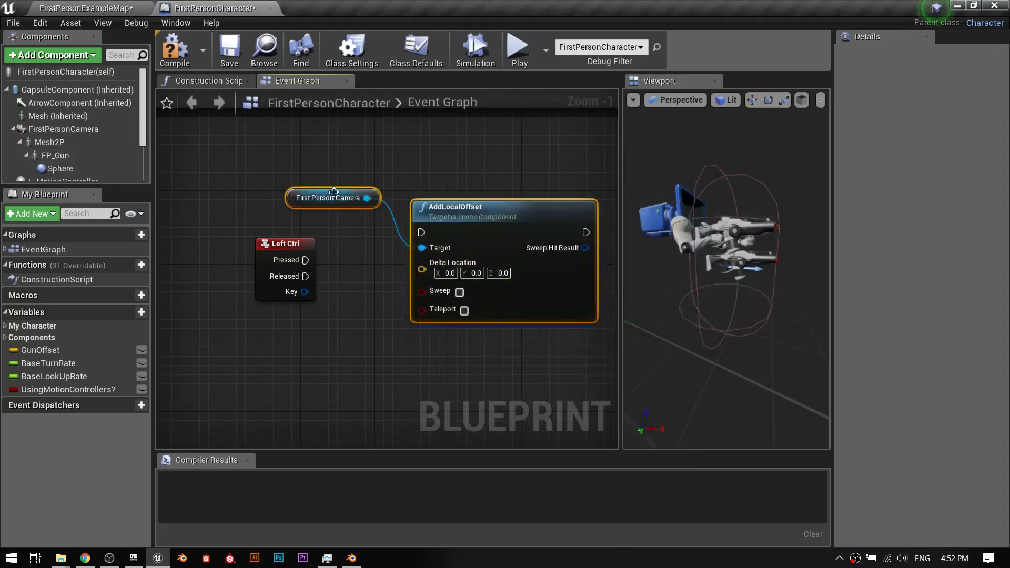
# Delete the First Person Camera reference node and place AddLocalOffset beside the Left Ctrl event
pyautogui.moveTo(333, 188); pyautogui.dragTo(349, 264)
pyautogui.click(349, 265)
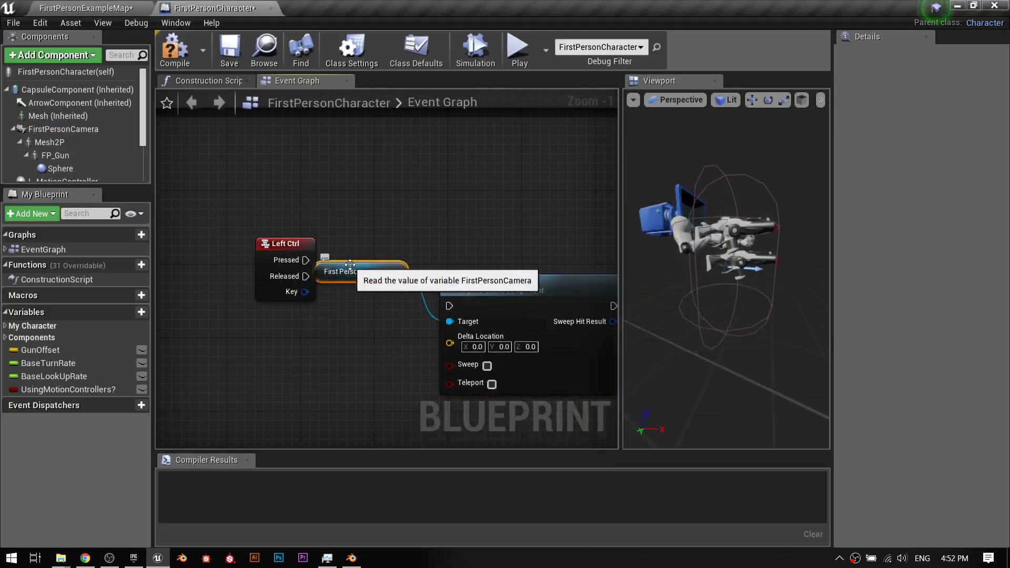
pyautogui.press('Delete')
pyautogui.moveTo(519, 285); pyautogui.dragTo(478, 226)
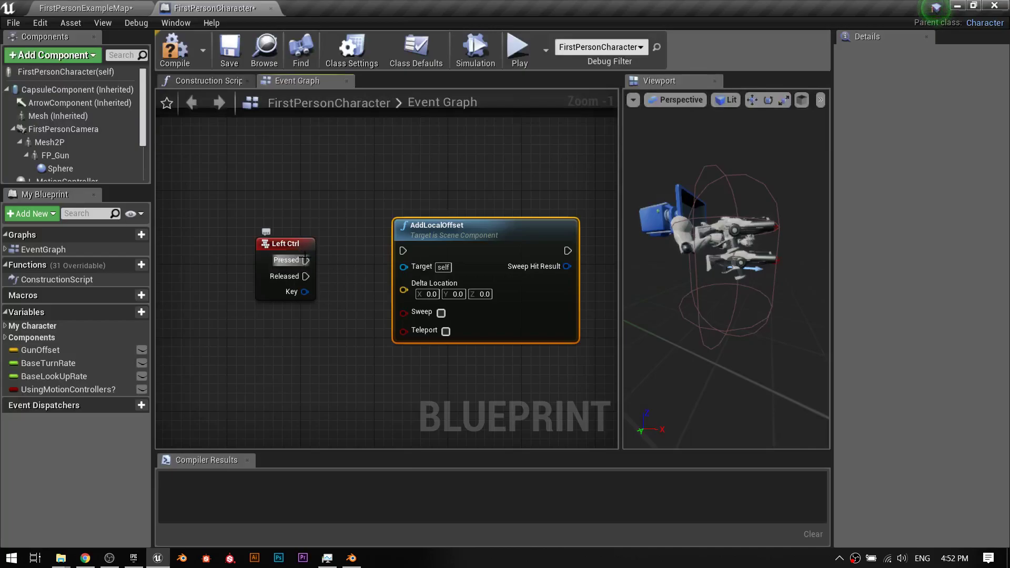
# Connect the Left Ctrl Pressed output to AddLocalOffset and set its Delta Location Z to -30
pyautogui.moveTo(306, 260); pyautogui.dragTo(405, 250)
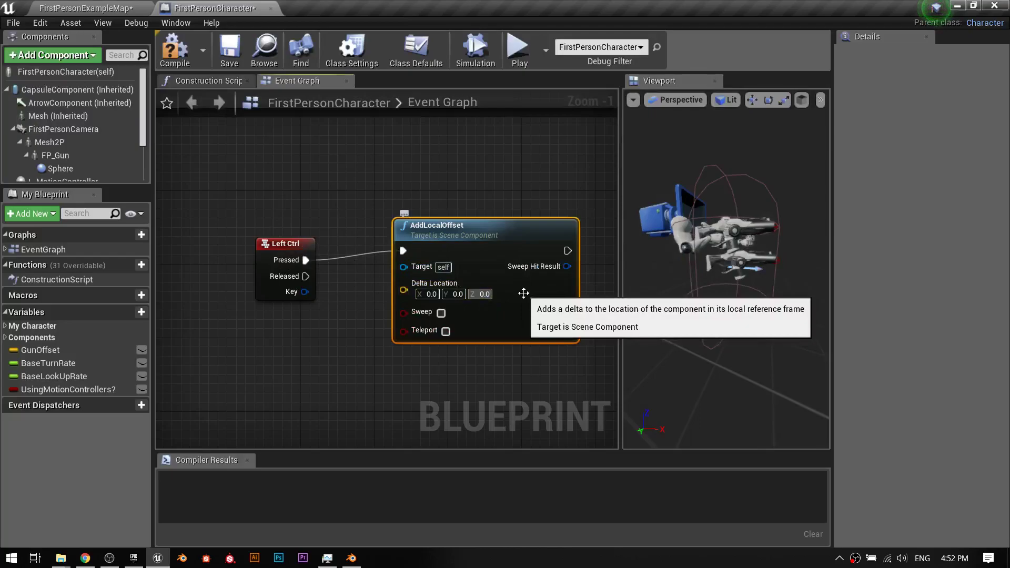
pyautogui.press('BackSpace')
pyautogui.press('BackSpace')
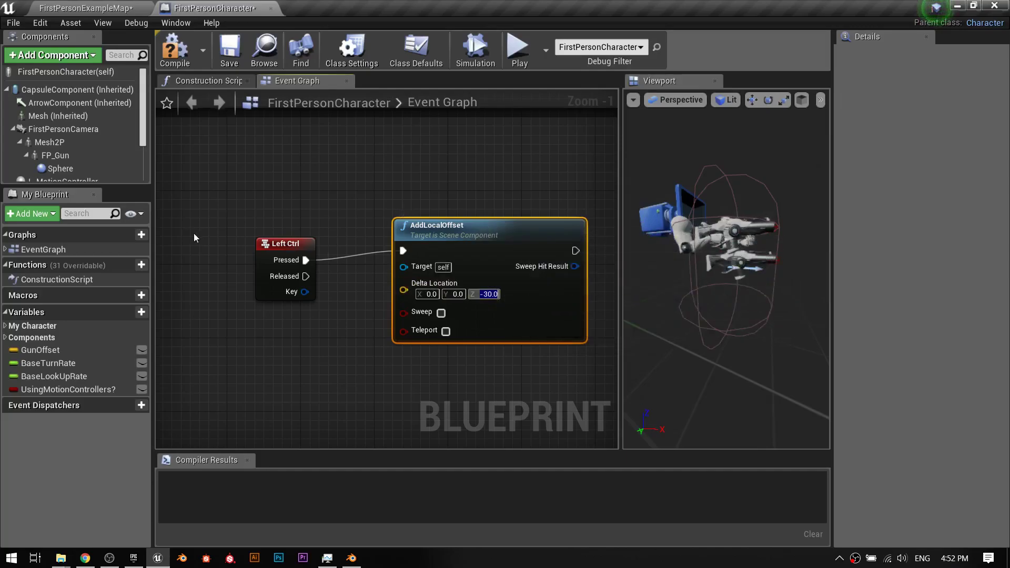
# Add a First Person Camera reference connected to the AddLocalOffset Target and space the nodes apart
pyautogui.moveTo(279, 248); pyautogui.dragTo(270, 230)
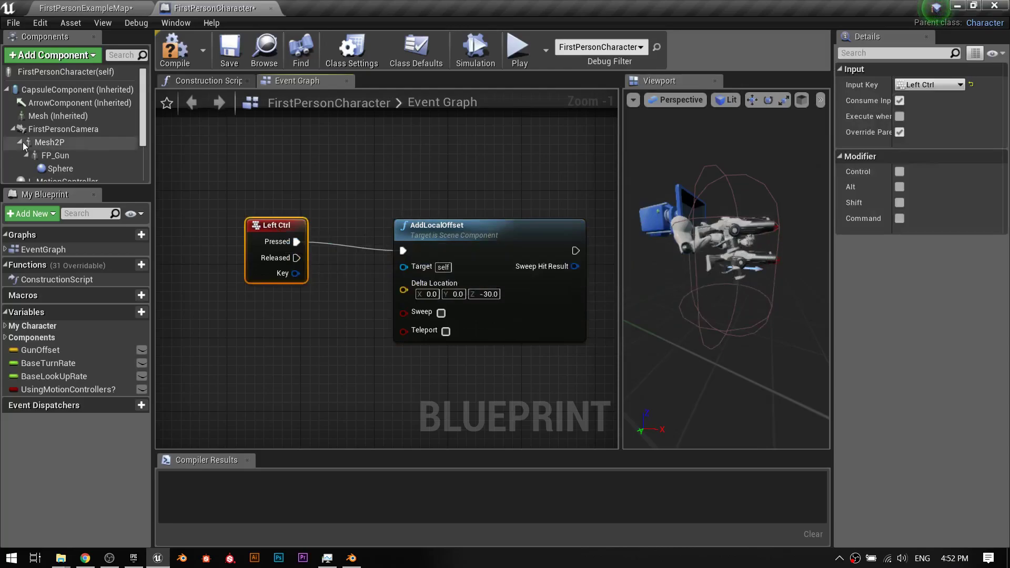
pyautogui.click(678, 202)
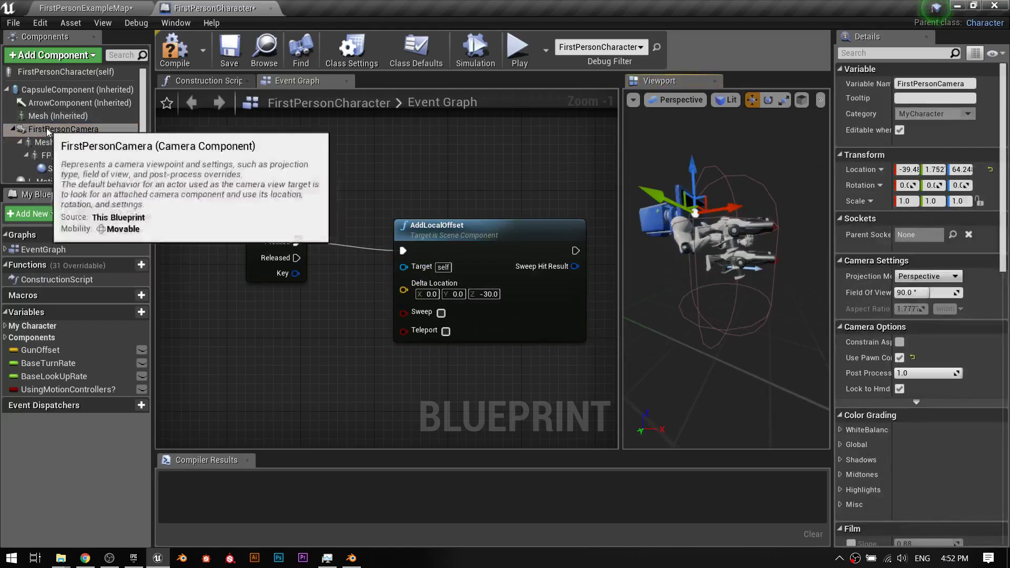
pyautogui.moveTo(51, 130); pyautogui.dragTo(309, 330)
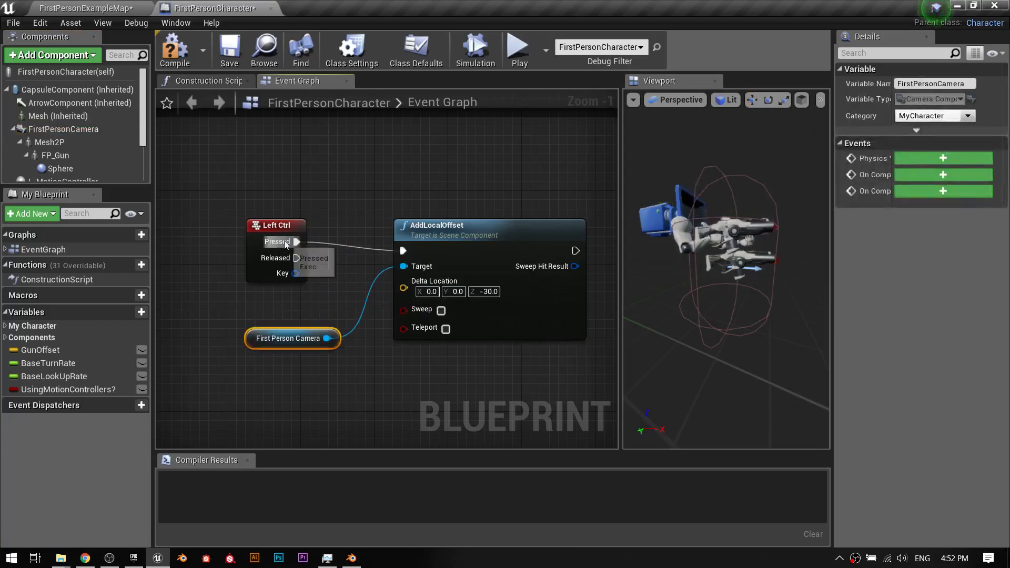
pyautogui.moveTo(286, 245); pyautogui.dragTo(258, 227)
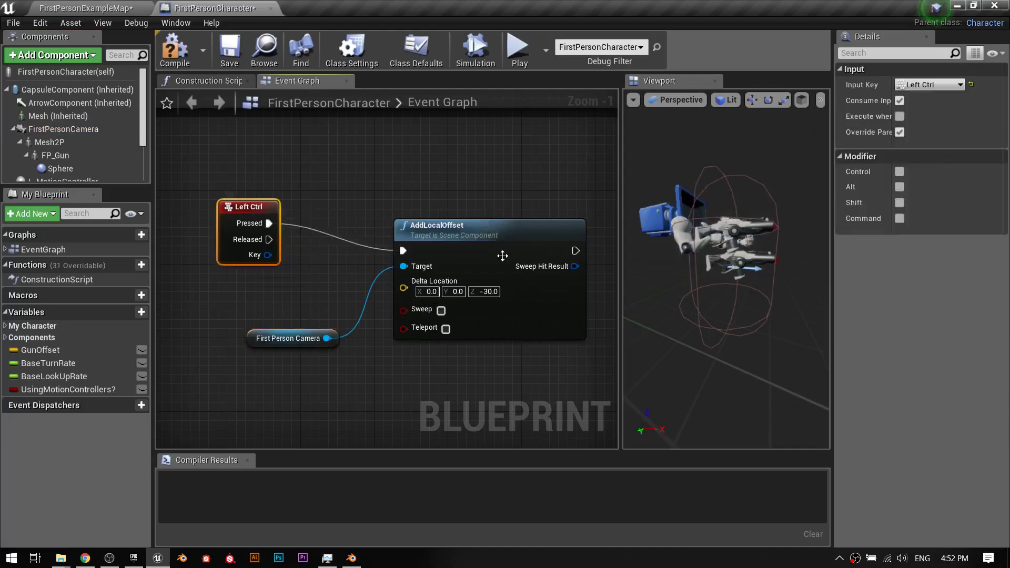
pyautogui.moveTo(494, 227); pyautogui.dragTo(512, 180)
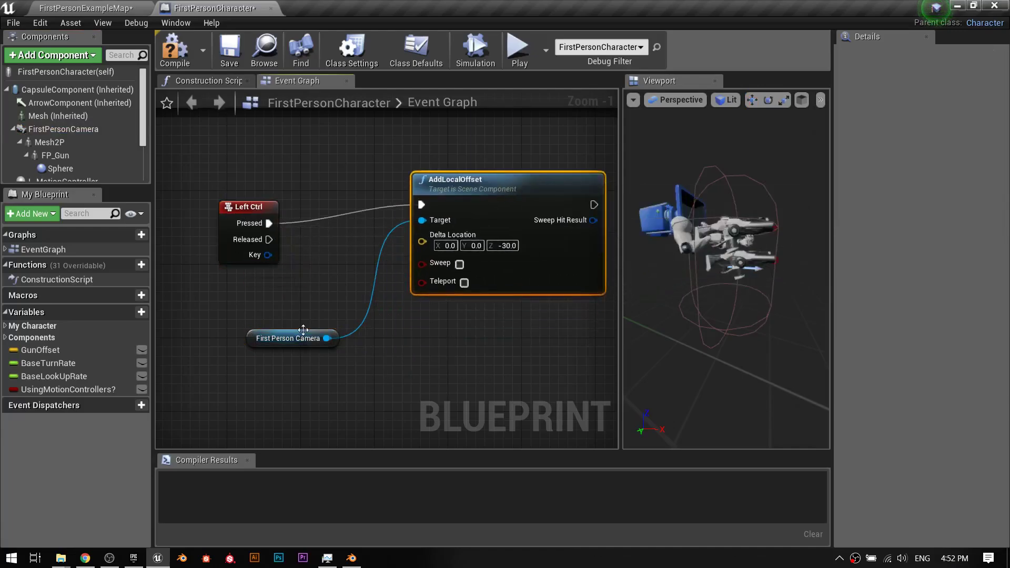
# Move the First Person Camera reference up closer to the Left Ctrl event, and compile and save the blueprint
pyautogui.moveTo(309, 339); pyautogui.dragTo(318, 310)
pyautogui.click(175, 50)
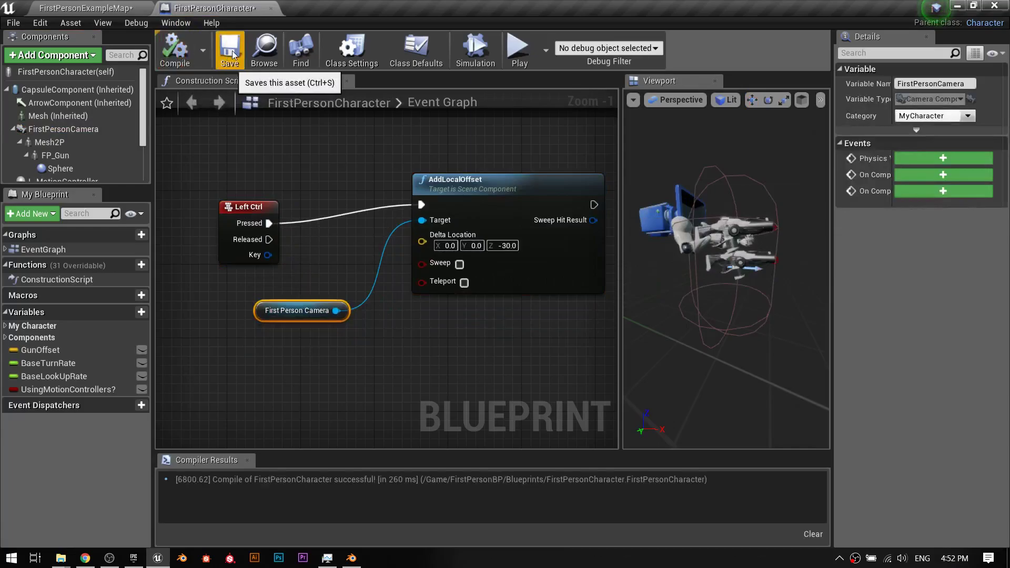
pyautogui.click(229, 50)
# Play the FirstPersonExampleMap level and test how the camera reacts to the crouch key while moving forward
pyautogui.click(82, 8)
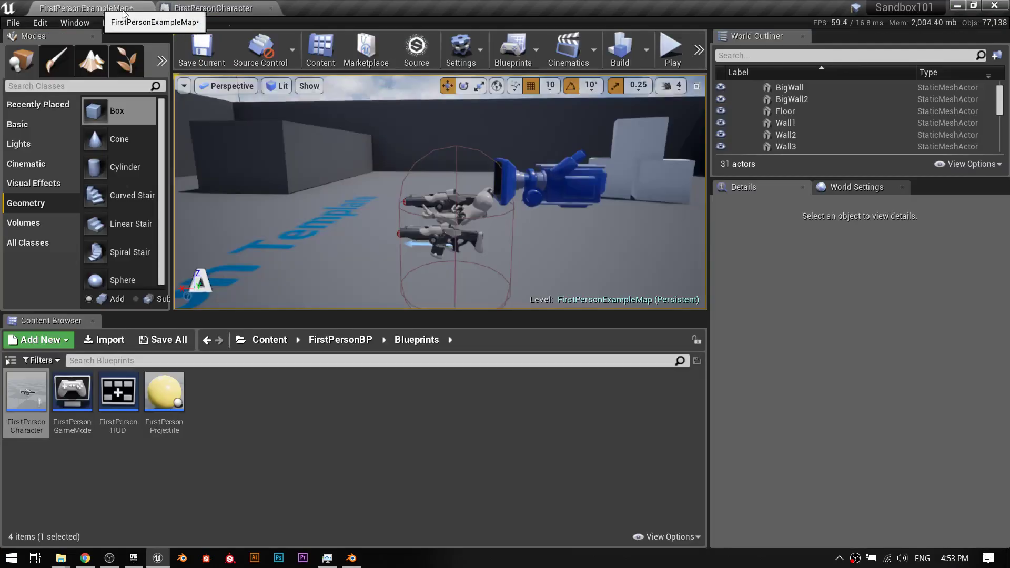
pyautogui.click(679, 46)
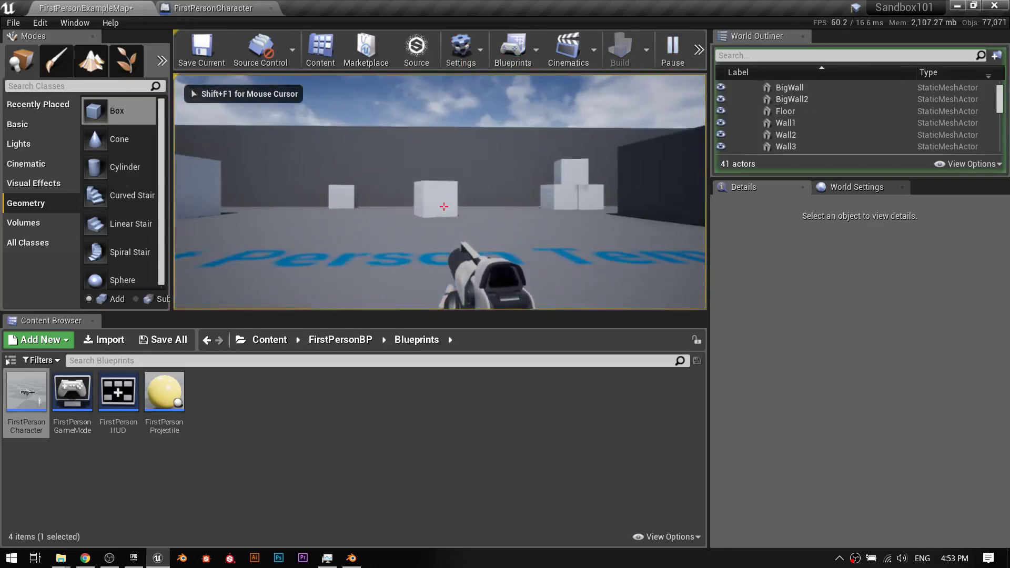
pyautogui.press('c')
pyautogui.press('w')
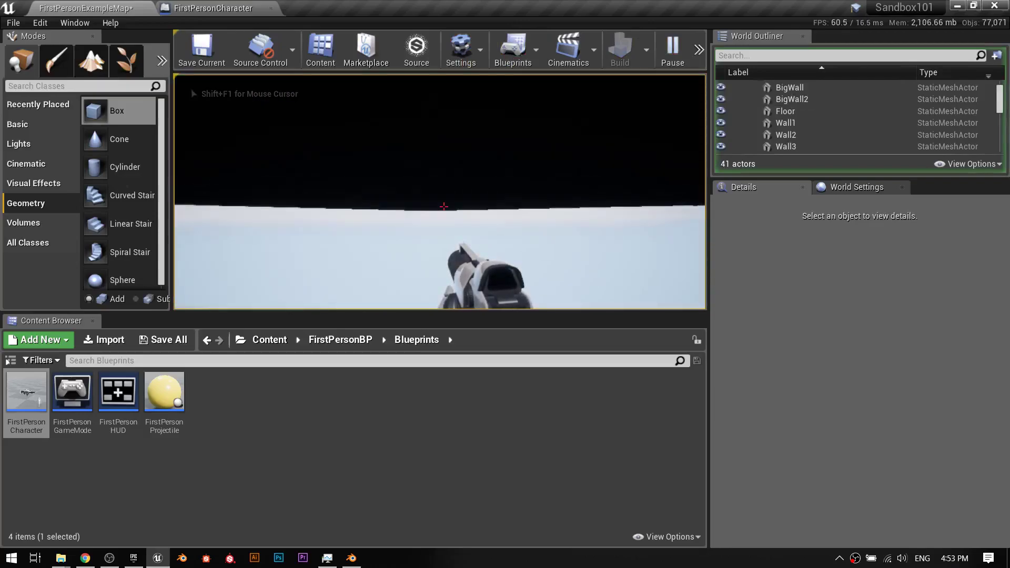
pyautogui.press('w')
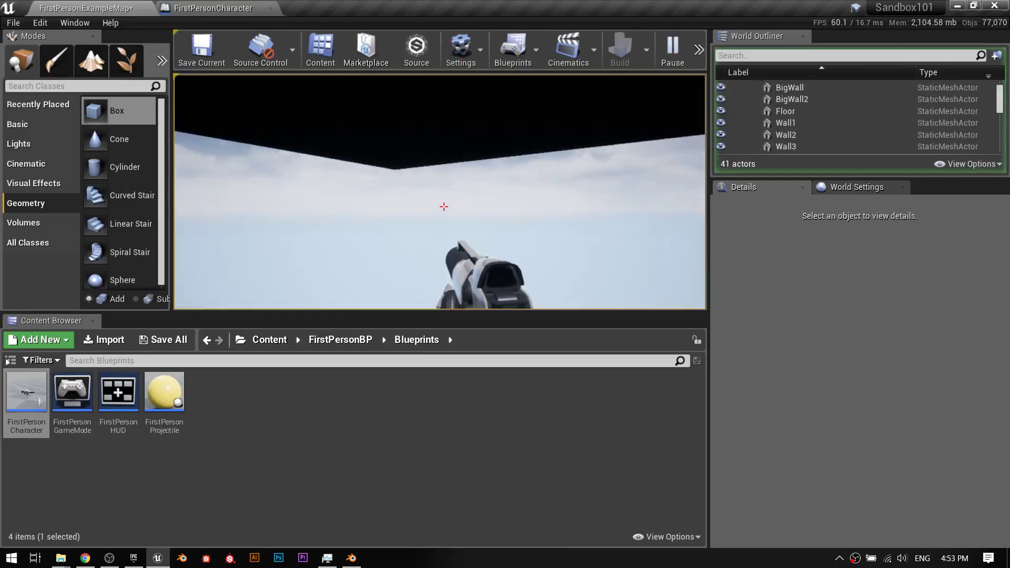
pyautogui.press('Escape')
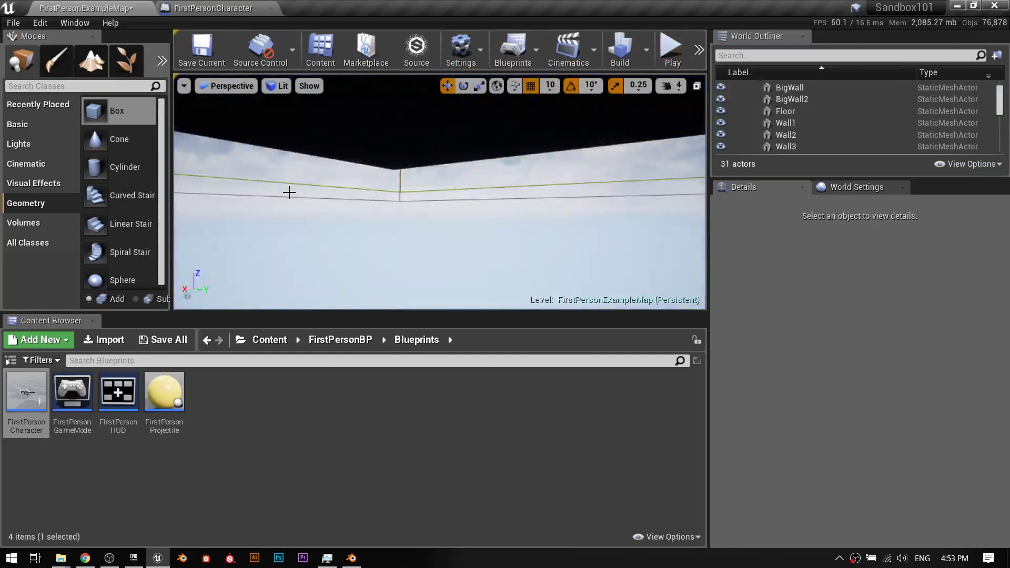
# Return to the FirstPersonCharacter event graph and move the Left Ctrl event farther away from AddLocalOffset
pyautogui.click(213, 8)
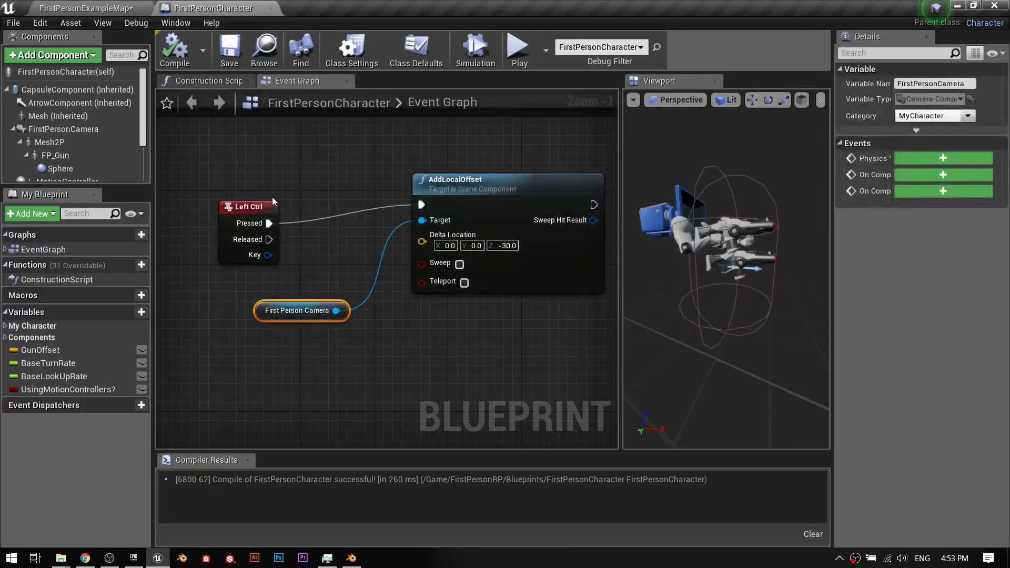
pyautogui.moveTo(337, 180); pyautogui.dragTo(327, 160, button='right')
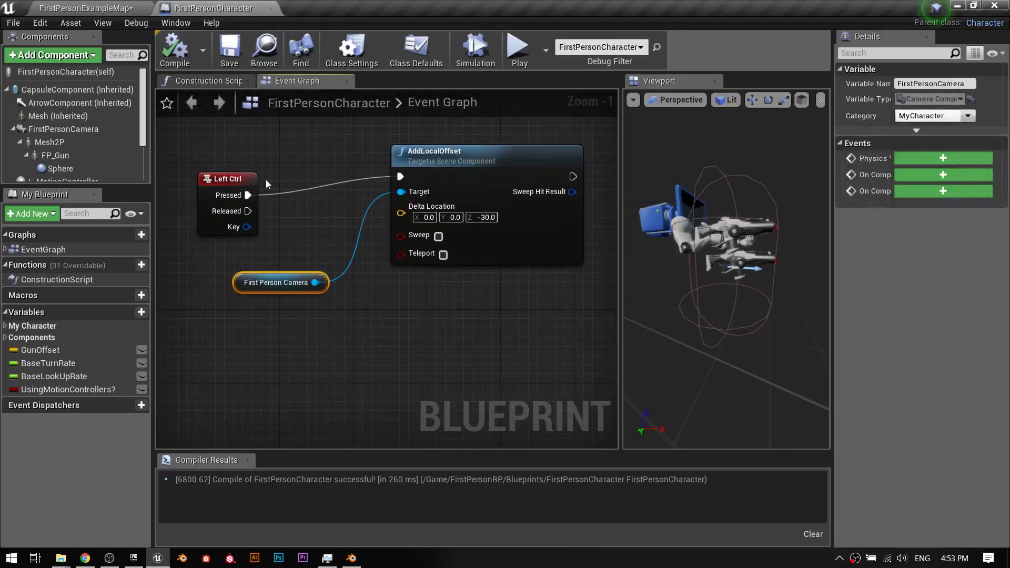
pyautogui.moveTo(242, 179); pyautogui.dragTo(213, 179)
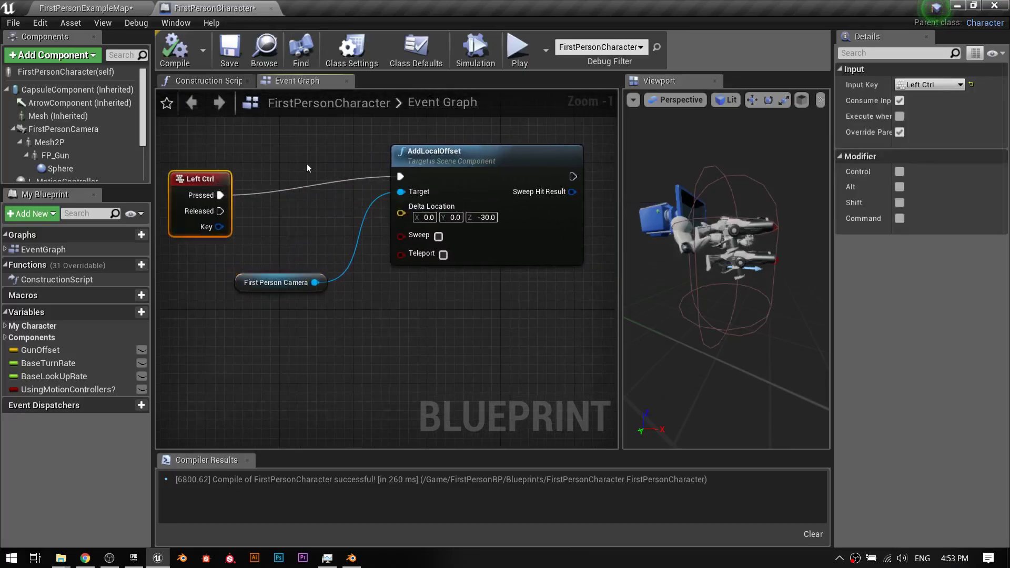
# Duplicate the AddLocalOffset node and place the copy directly below the original
pyautogui.click(436, 157)
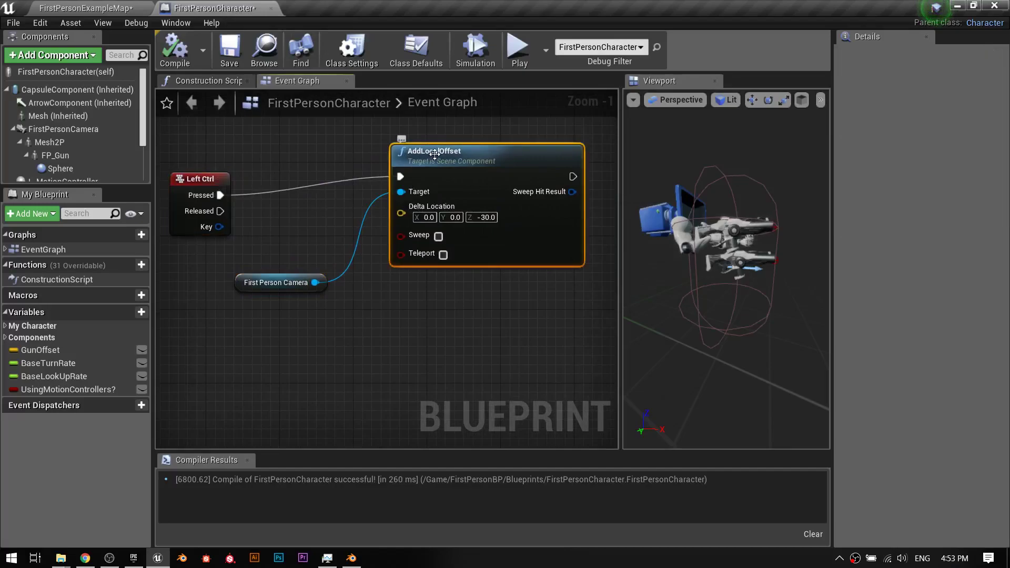
pyautogui.rightClick(434, 154)
pyautogui.click(426, 154)
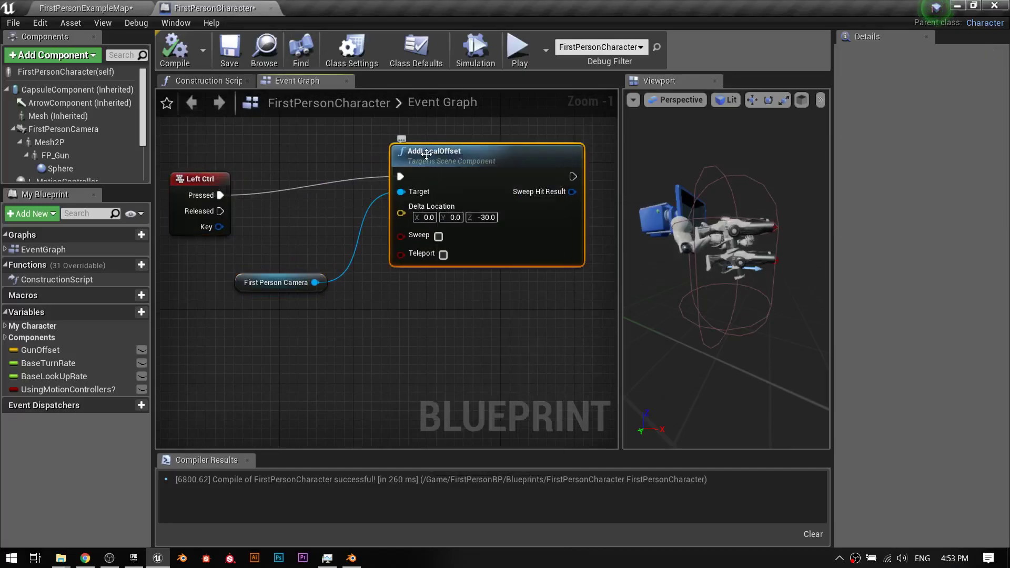
pyautogui.rightClick(436, 327)
pyautogui.hotkey('ctrl', 'v')
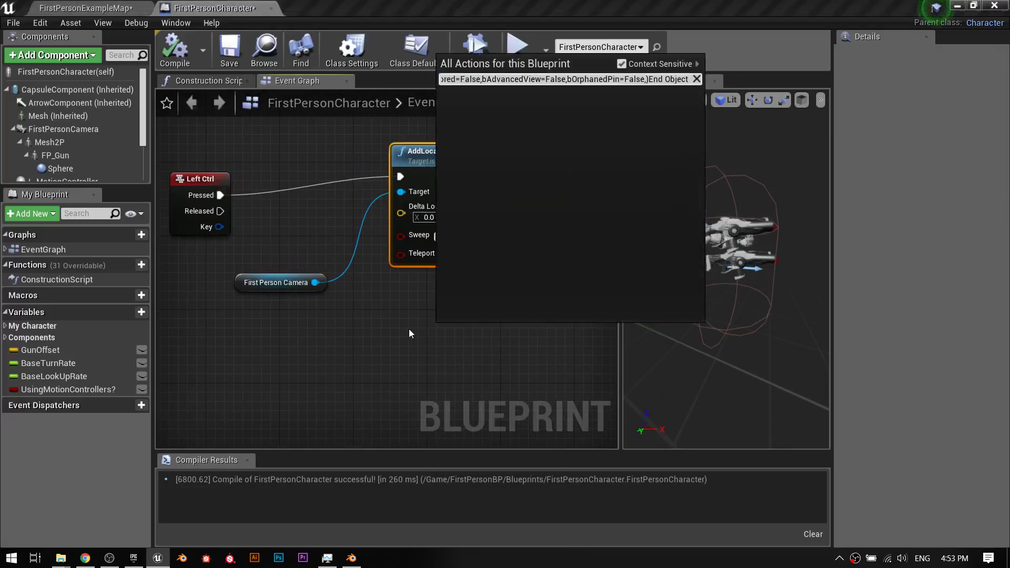
pyautogui.press('Escape')
pyautogui.hotkey('ctrl', 'v')
pyautogui.moveTo(448, 327); pyautogui.dragTo(430, 291)
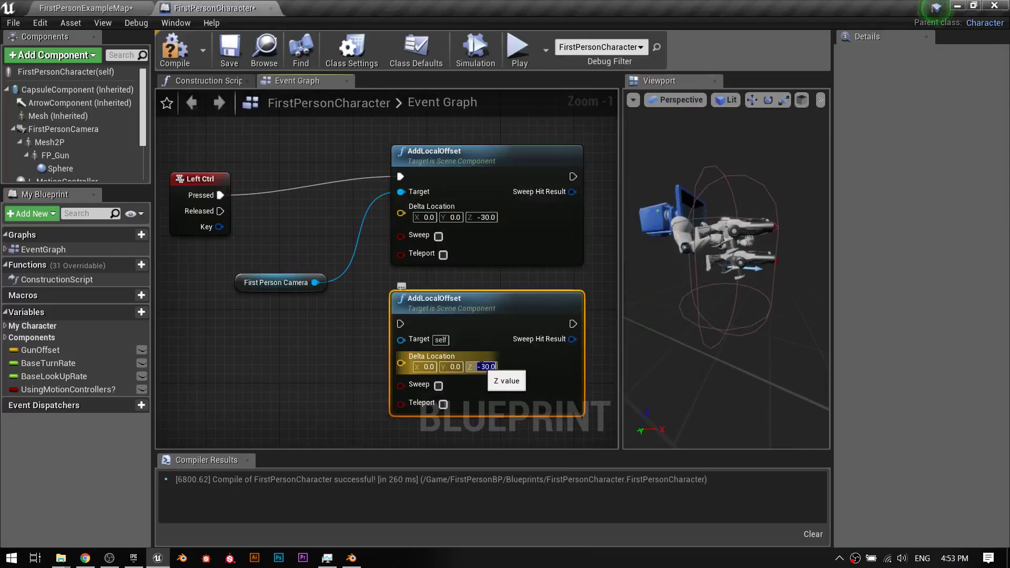
# Set the copy's Delta Location Z to 30 and connect First Person Camera to its Target and Left Ctrl Released to its execution input
pyautogui.click(480, 365)
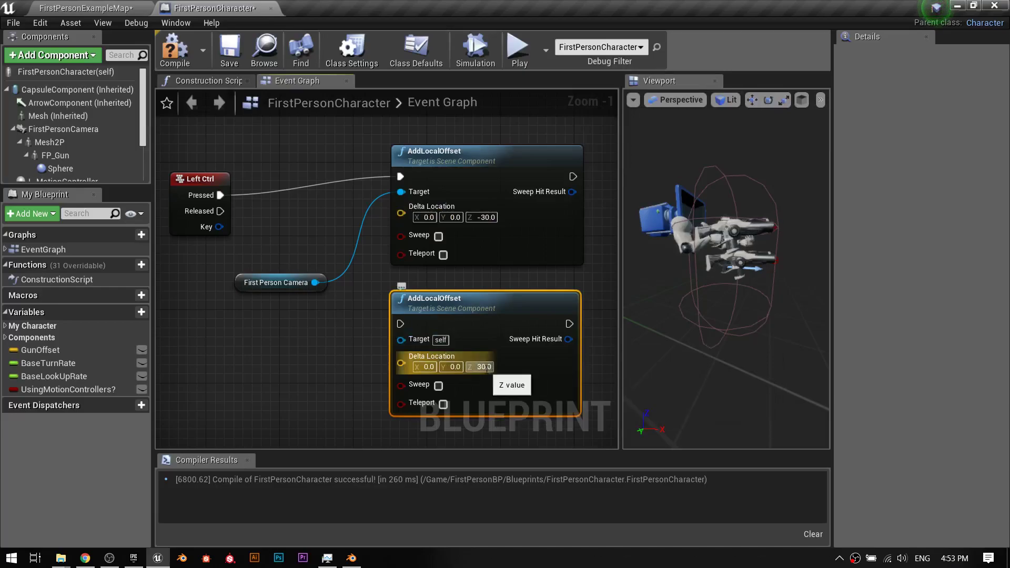
pyautogui.moveTo(315, 283); pyautogui.dragTo(404, 341)
pyautogui.moveTo(201, 179); pyautogui.dragTo(403, 323)
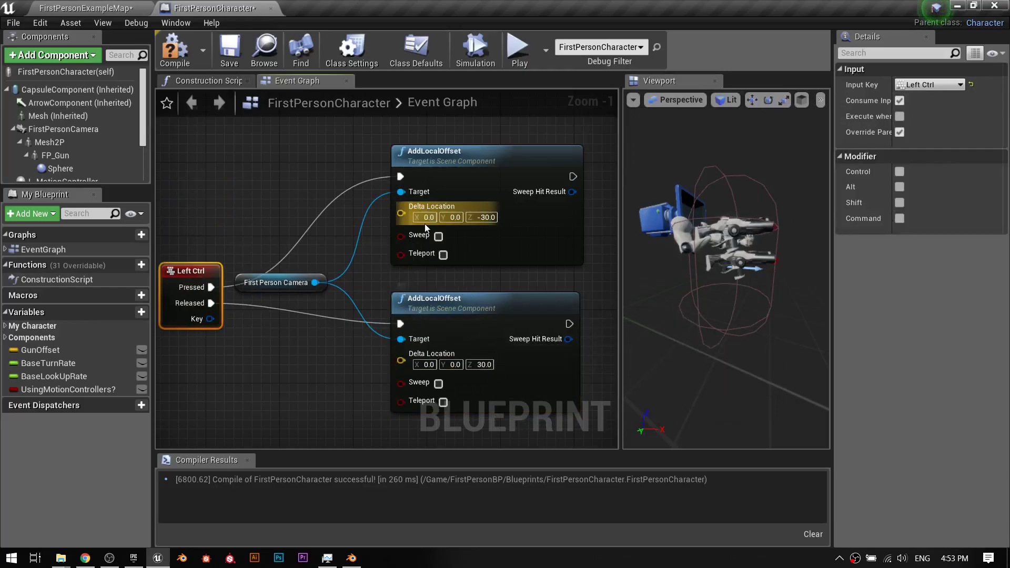
# Compile the blueprint and play the example map to test crouching and standing up while walking around
pyautogui.click(175, 49)
pyautogui.click(87, 8)
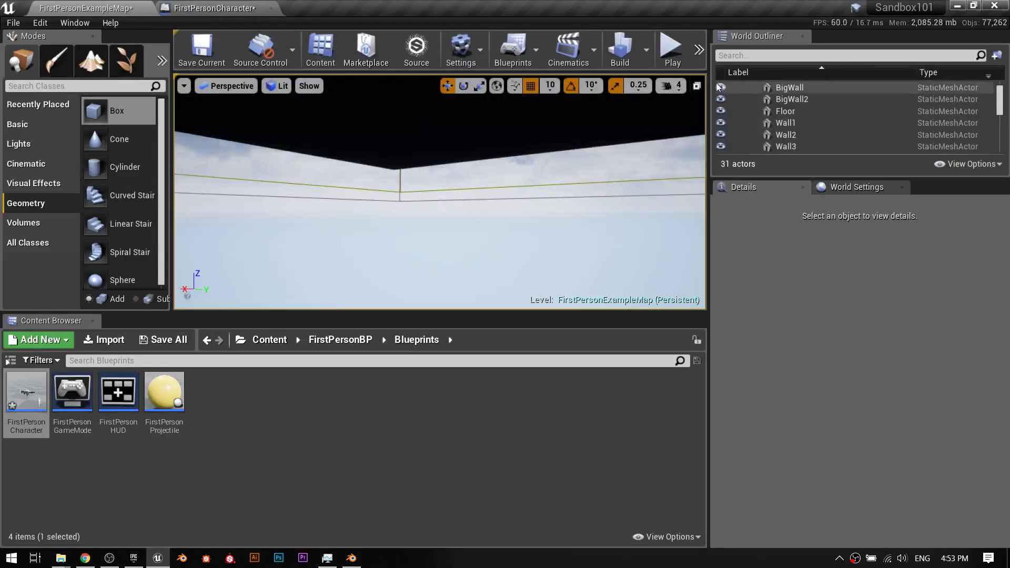
pyautogui.click(671, 54)
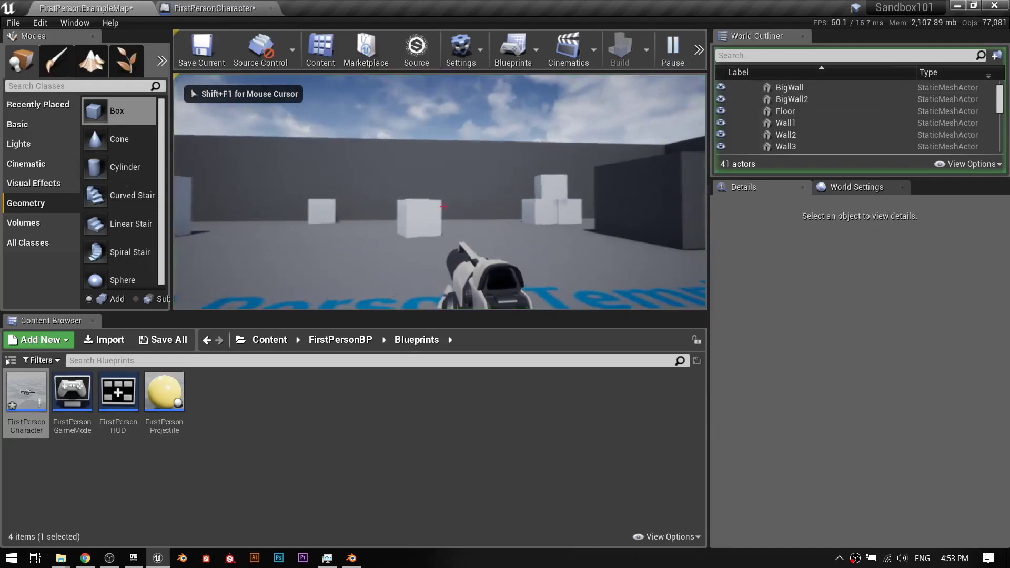
pyautogui.press('w')
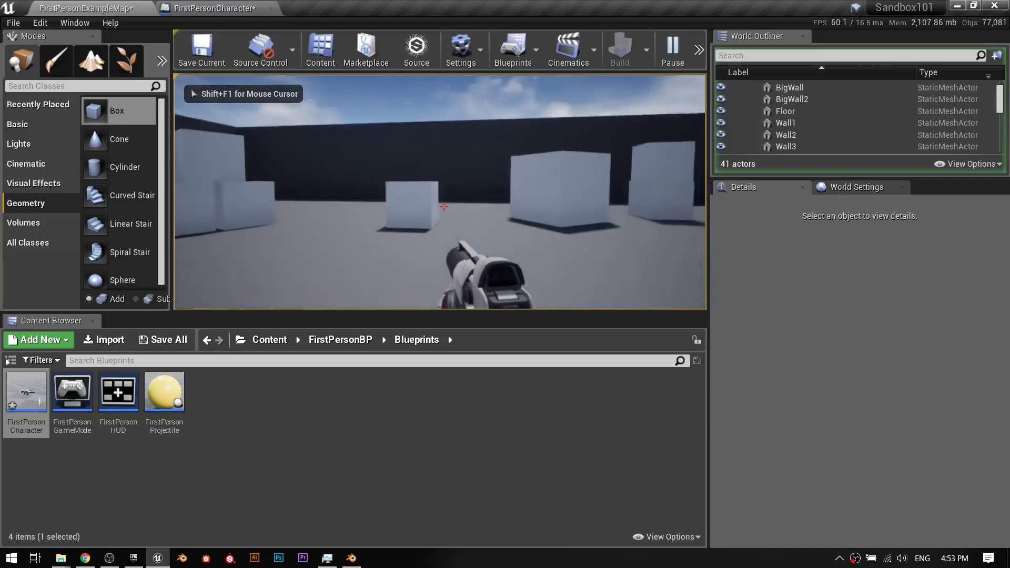
pyautogui.press('w')
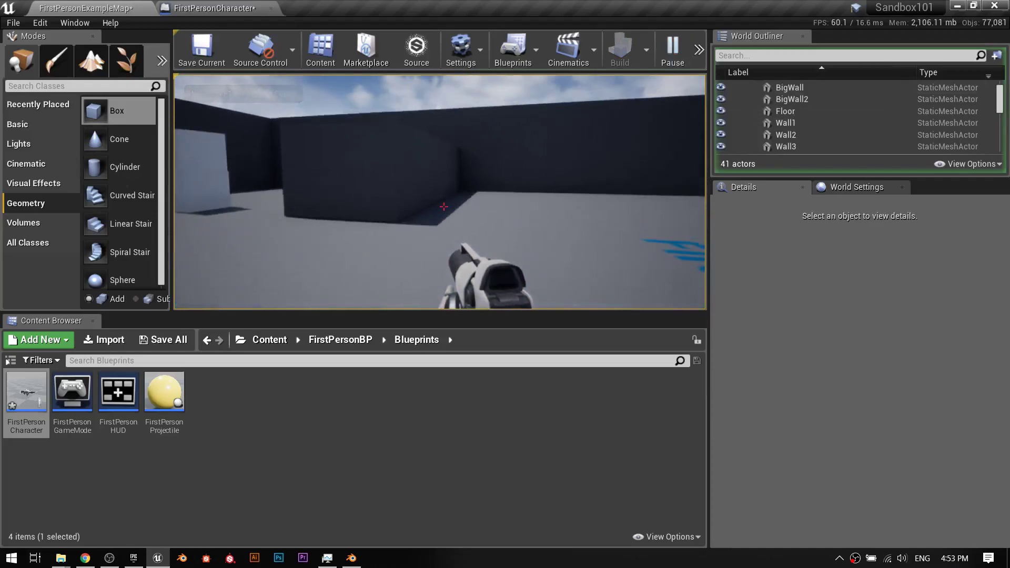
pyautogui.press('s')
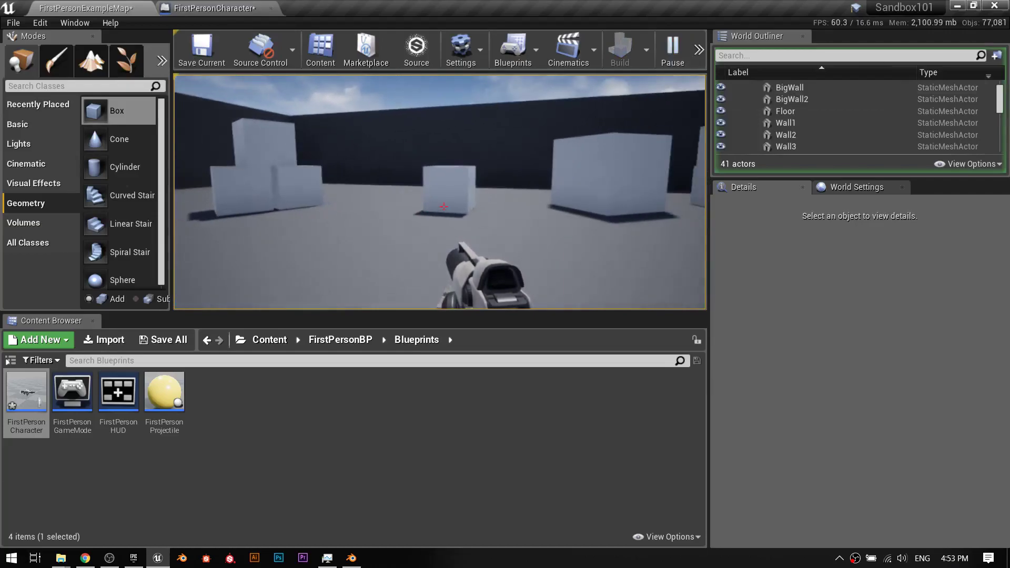
pyautogui.press('Escape')
# Set Delta Location Z to -40 on the Pressed AddLocalOffset and 40 on the Released one, and compile the blueprint
pyautogui.click(214, 8)
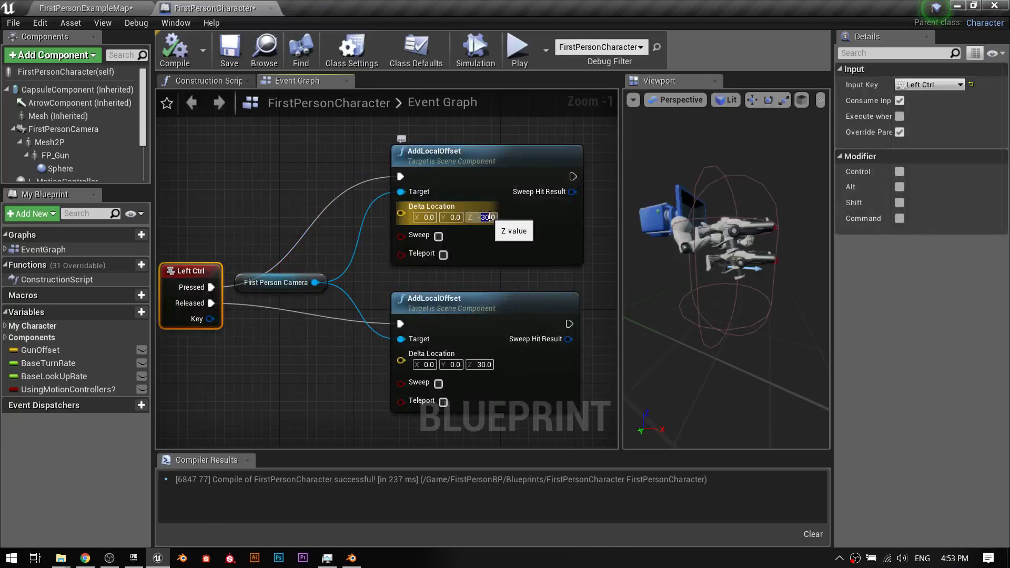
pyautogui.write('-40')
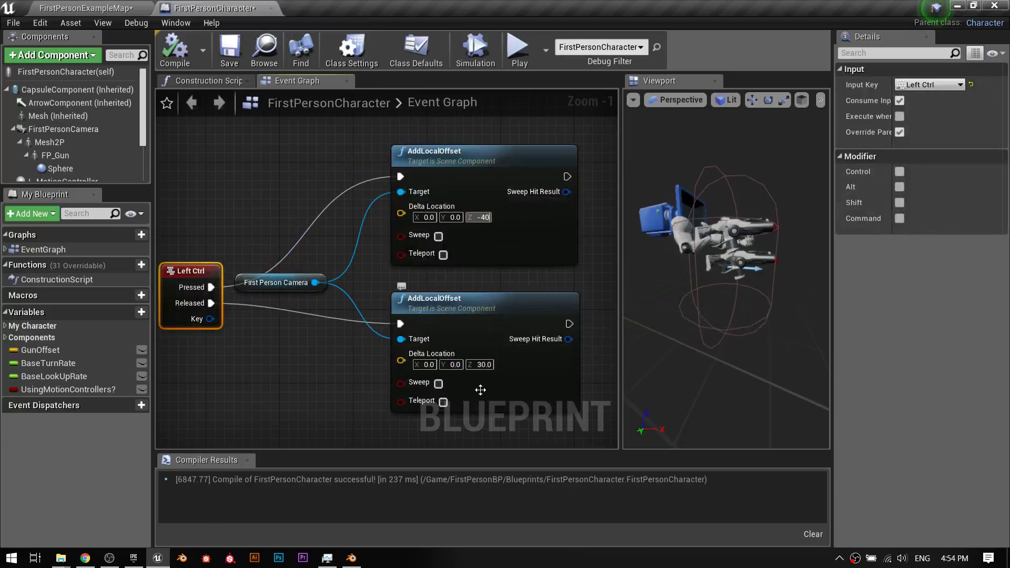
pyautogui.click(483, 364)
pyautogui.write('40')
pyautogui.press('Return')
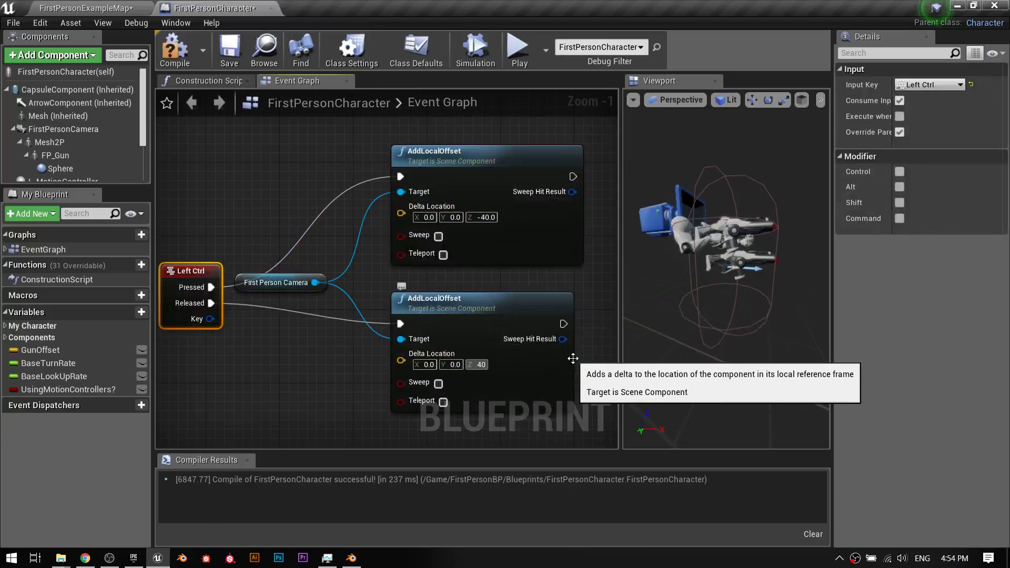
pyautogui.click(497, 367)
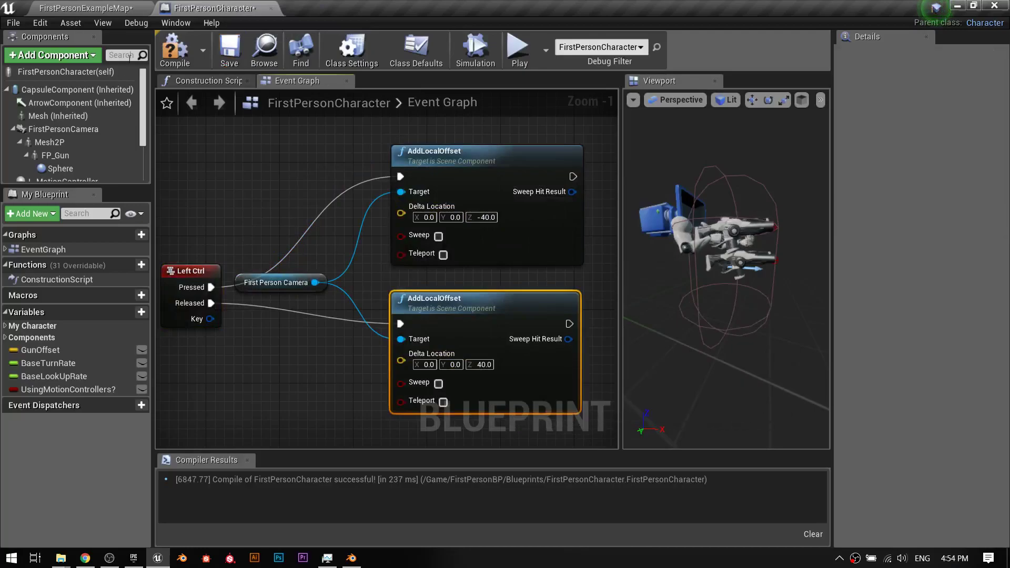
pyautogui.click(174, 50)
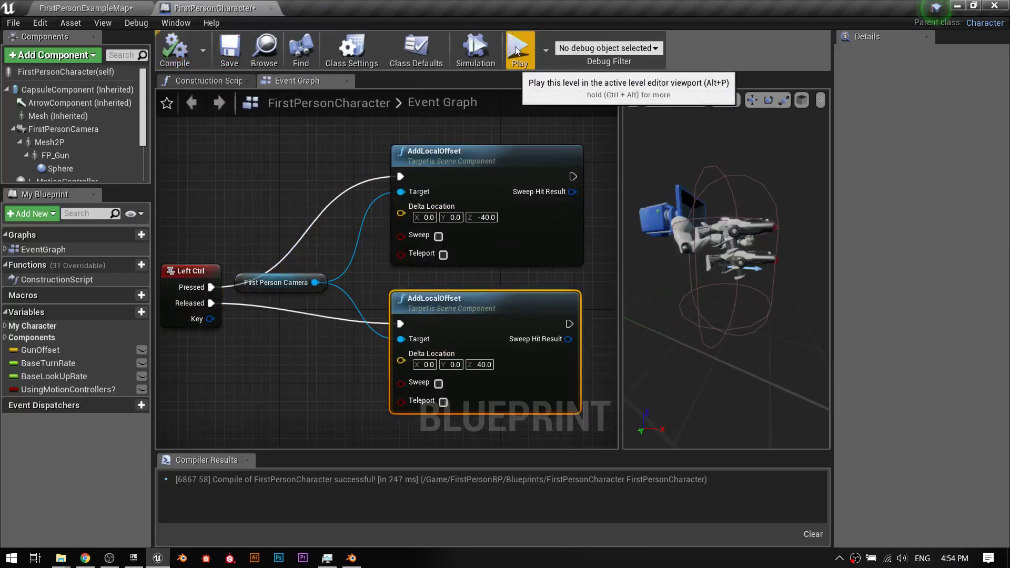
# Play the level and walk around to test the deeper crouch offset
pyautogui.click(516, 51)
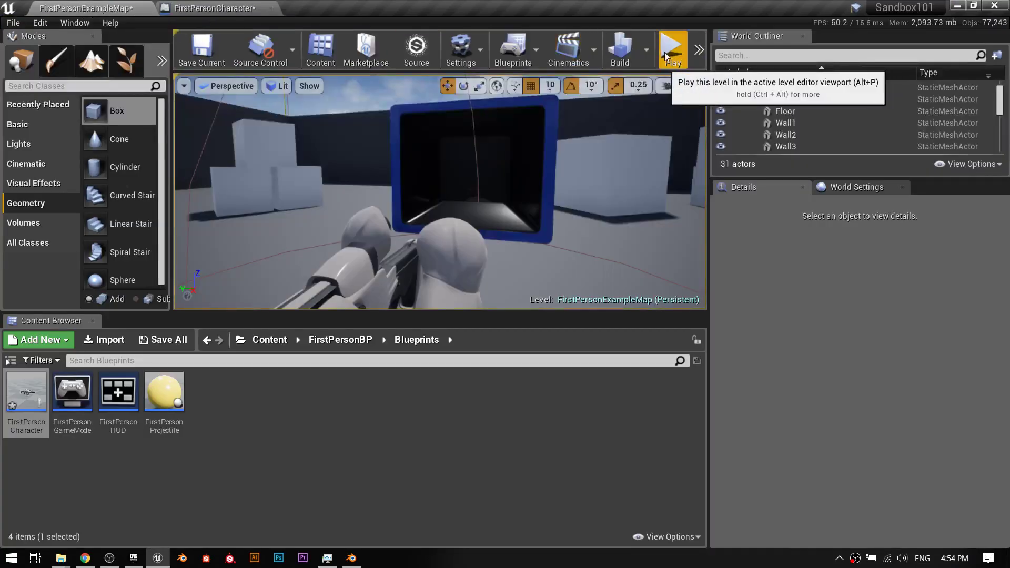
pyautogui.click(444, 206)
pyautogui.press('w')
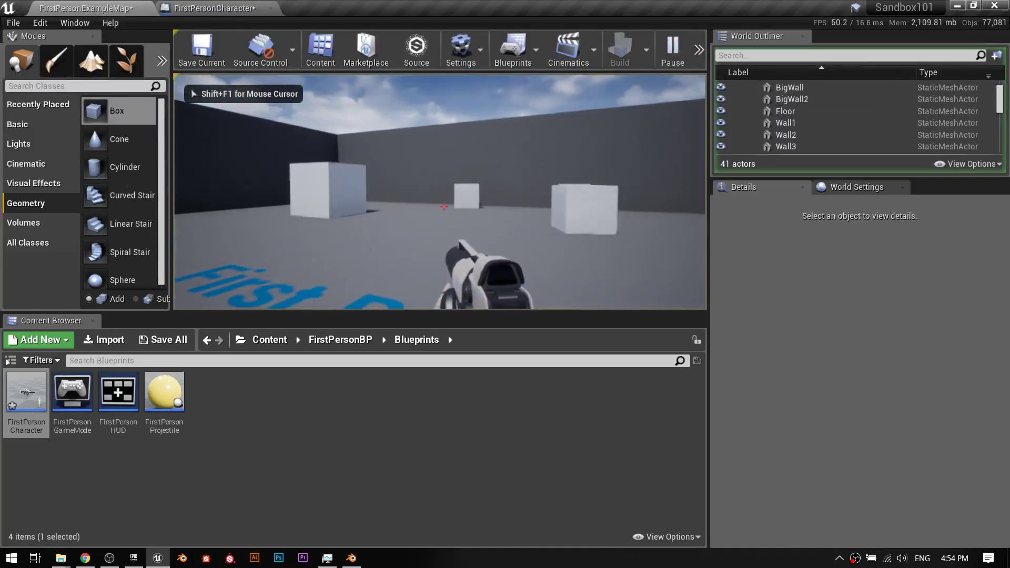
pyautogui.press('w')
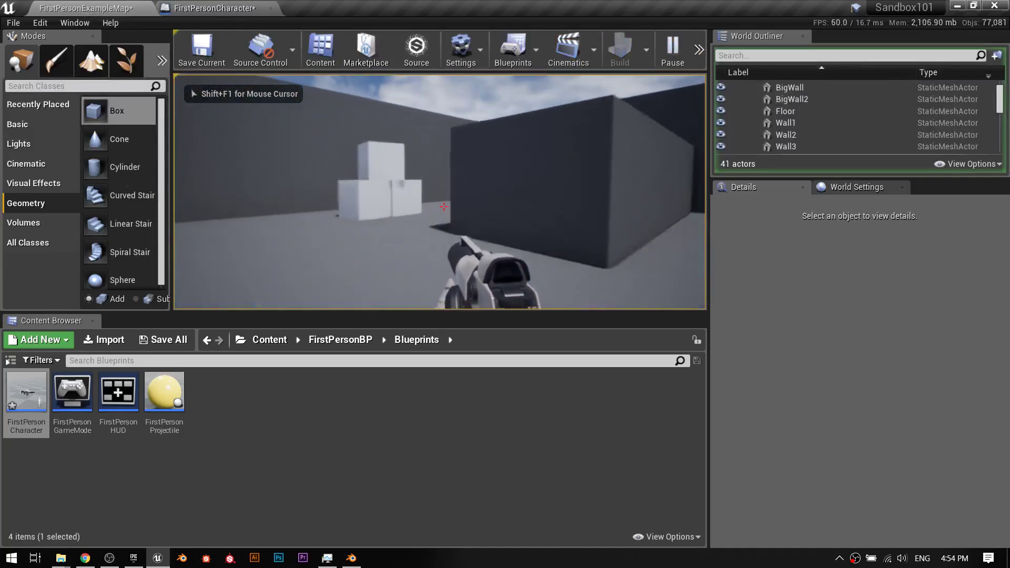
pyautogui.press('Escape')
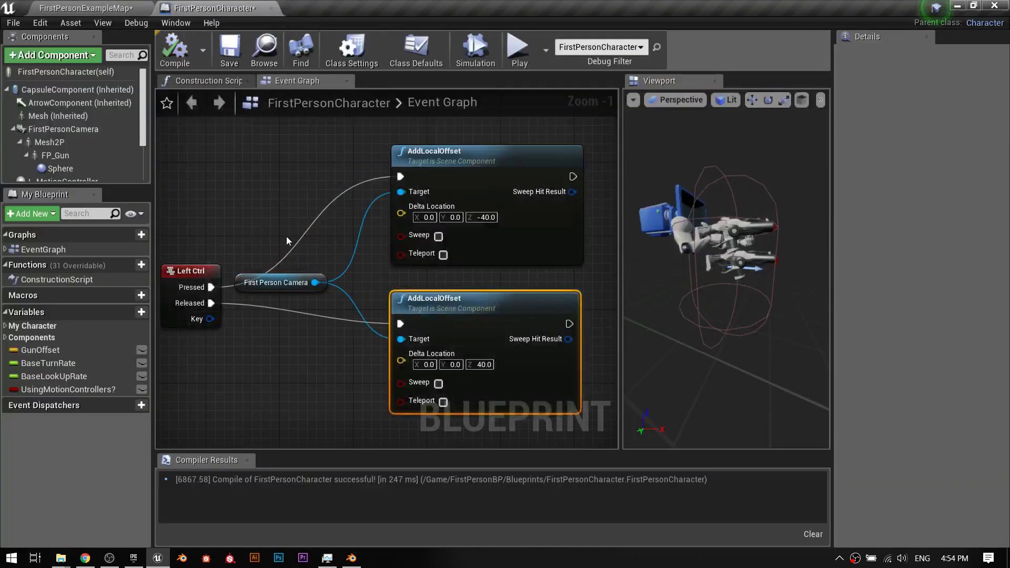
# Add a Box geometry brush to the example map's floor near the white cubes
pyautogui.click(86, 8)
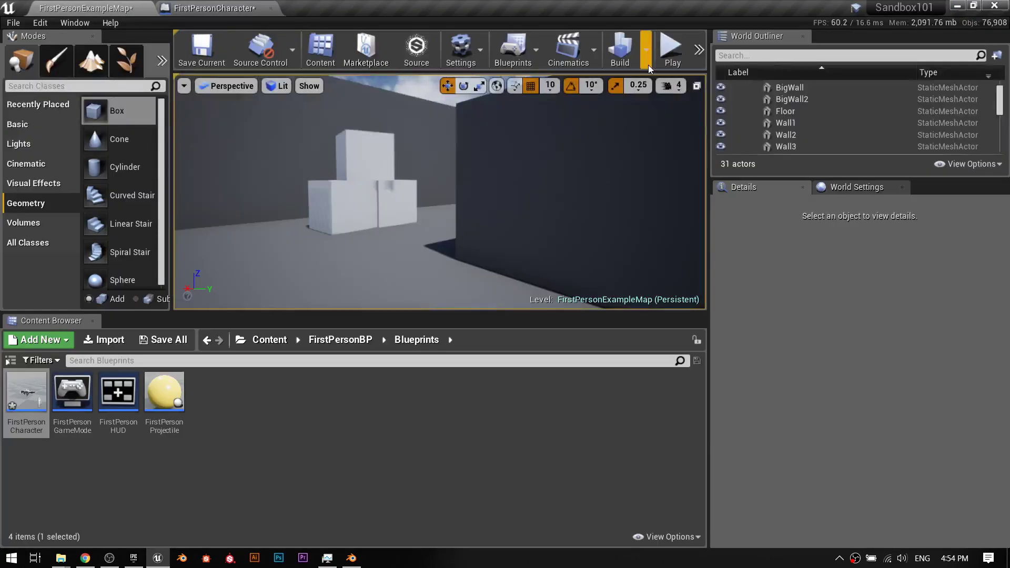
pyautogui.moveTo(94, 111)
pyautogui.mouseDown()
pyautogui.moveTo(63, 125)
pyautogui.moveTo(496, 193)
pyautogui.moveTo(436, 253)
pyautogui.mouseUp()
pyautogui.moveTo(436, 254)
pyautogui.mouseDown(button='right')
pyautogui.moveTo(505, 247)
pyautogui.moveTo(504, 173)
pyautogui.moveTo(504, 336)
pyautogui.moveTo(494, 273)
pyautogui.moveTo(536, 294)
pyautogui.moveTo(293, 216)
pyautogui.mouseUp(button='right')
pyautogui.moveTo(338, 154); pyautogui.dragTo(299, 184)
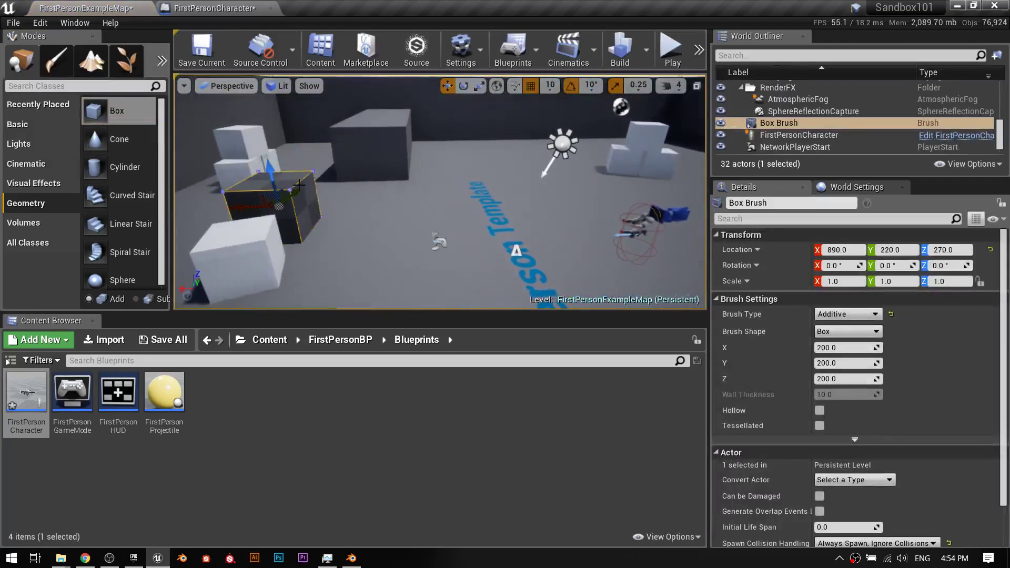
# Move the box brush to X 300 and raise it to Z 430, and scale it to 4.25 along Y
pyautogui.moveTo(239, 204); pyautogui.dragTo(405, 202)
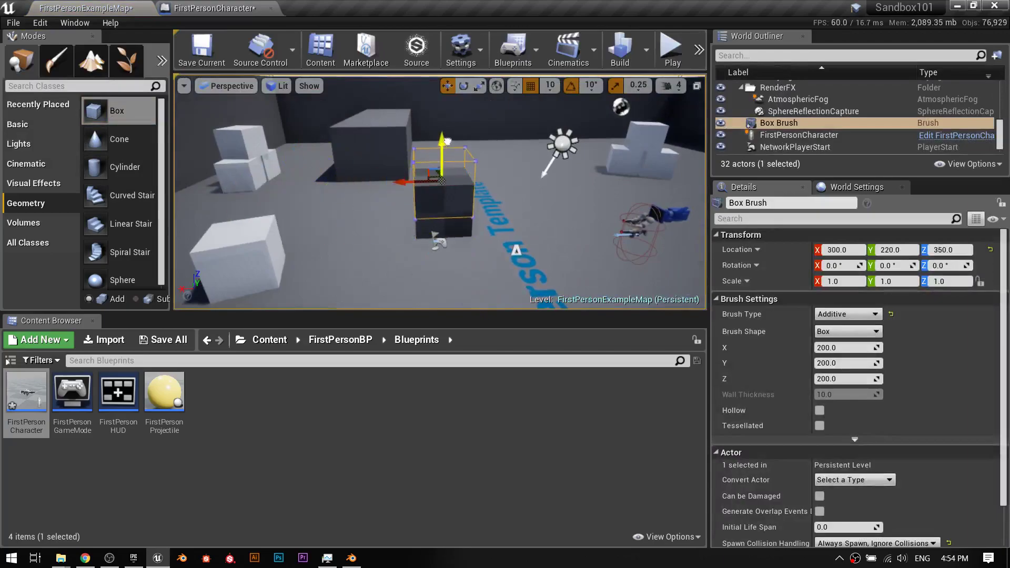
pyautogui.moveTo(451, 114); pyautogui.dragTo(451, 115)
pyautogui.moveTo(513, 168)
pyautogui.mouseDown(button='right')
pyautogui.moveTo(513, 136)
pyautogui.moveTo(520, 268)
pyautogui.moveTo(513, 168)
pyautogui.mouseUp(button='right')
pyautogui.press('r')
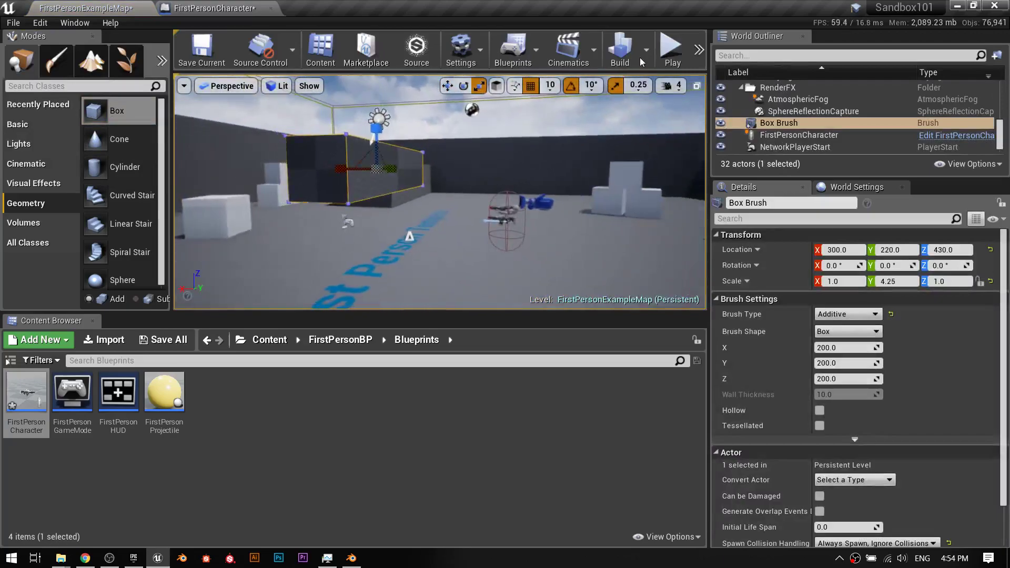
# Play the level and try to walk and crouch under the raised box, then inspect the character's collision capsule in the map
pyautogui.click(667, 53)
pyautogui.click(554, 182)
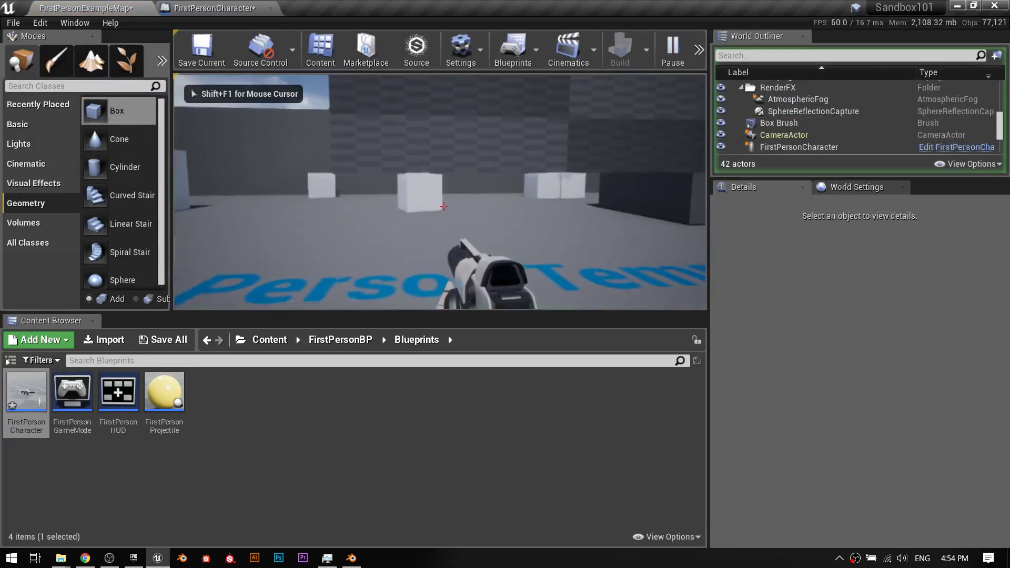
pyautogui.press('w')
pyautogui.press('s')
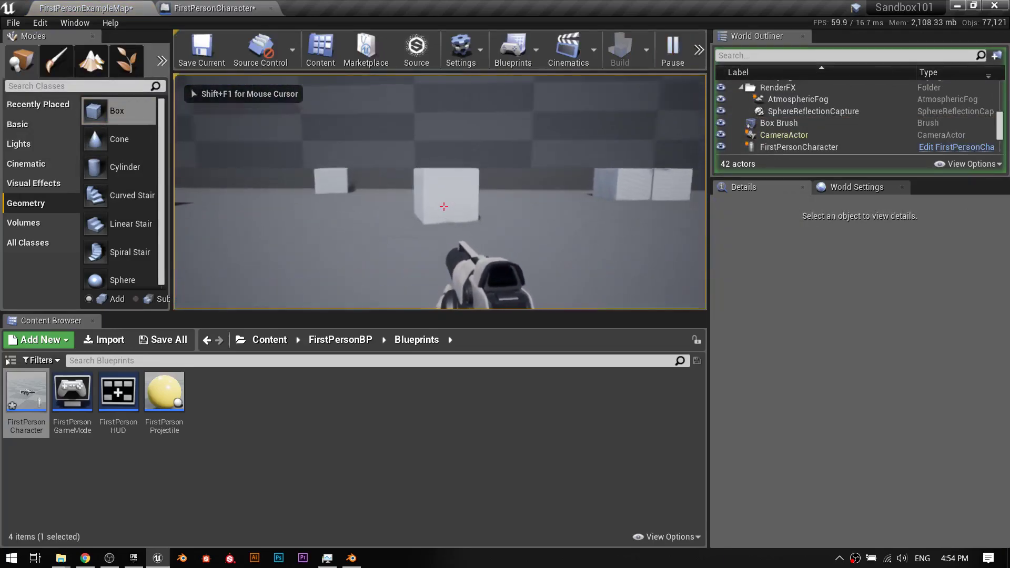
pyautogui.press('w')
pyautogui.press('s')
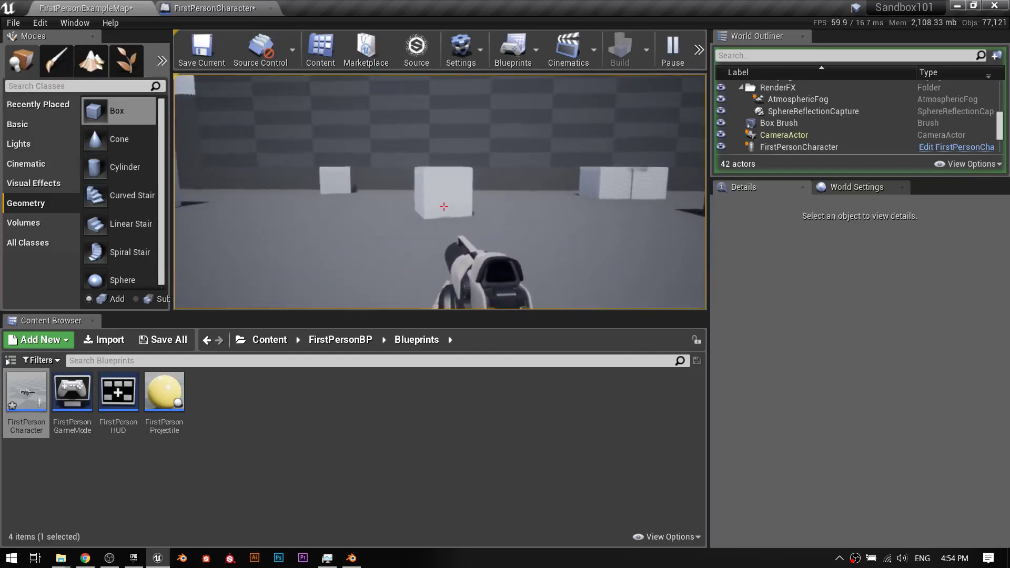
pyautogui.press('w')
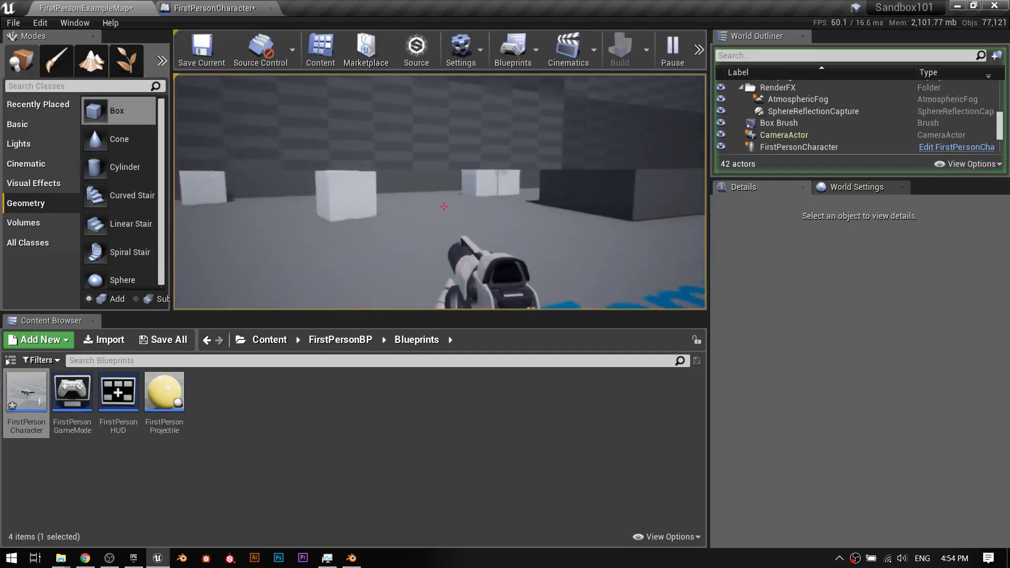
pyautogui.press('w')
pyautogui.press('s')
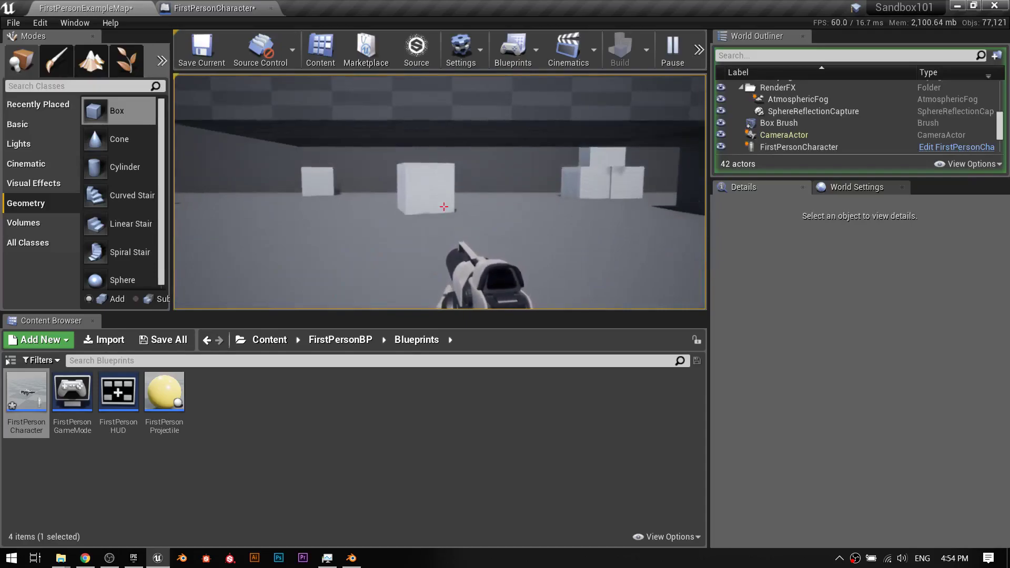
pyautogui.press('w')
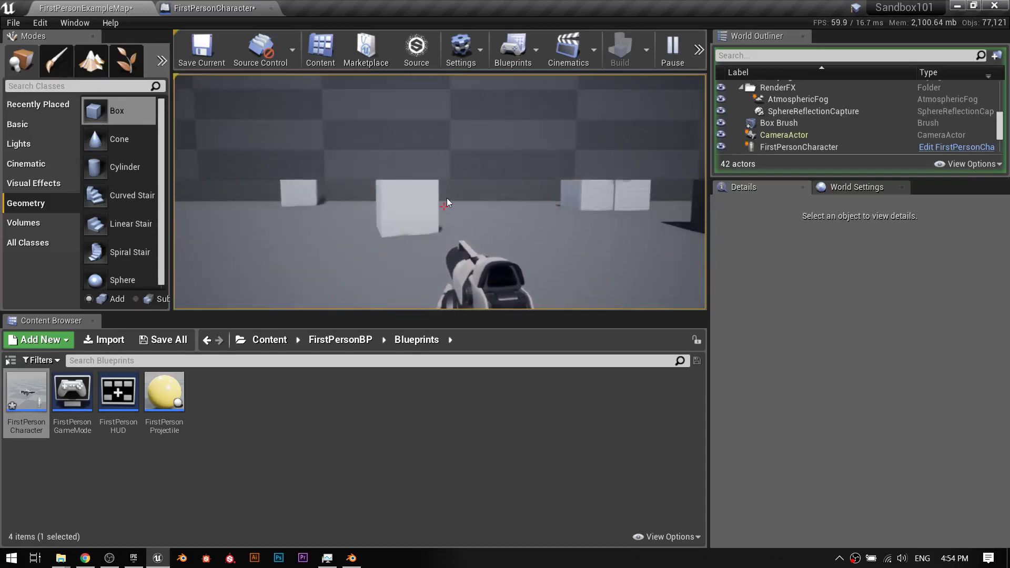
pyautogui.press('Escape')
pyautogui.moveTo(464, 186)
pyautogui.mouseDown(button='right')
pyautogui.moveTo(531, 186)
pyautogui.moveTo(464, 186)
pyautogui.mouseUp(button='right')
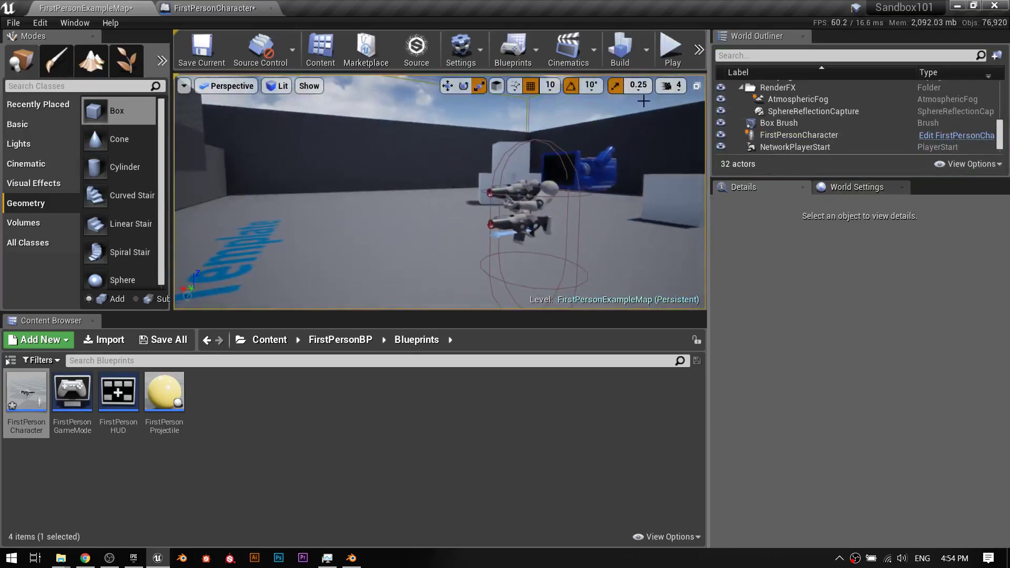
pyautogui.moveTo(205, 179); pyautogui.dragTo(206, 179, button='right')
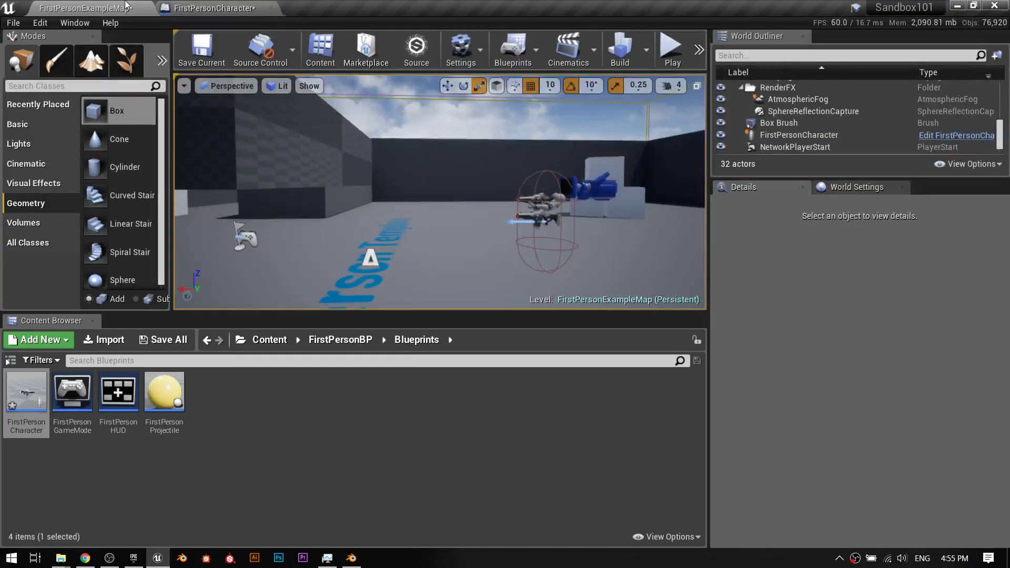
# Add a Capsule Component reference to the FirstPersonCharacter event graph, beside the two AddLocalOffset nodes
pyautogui.click(213, 7)
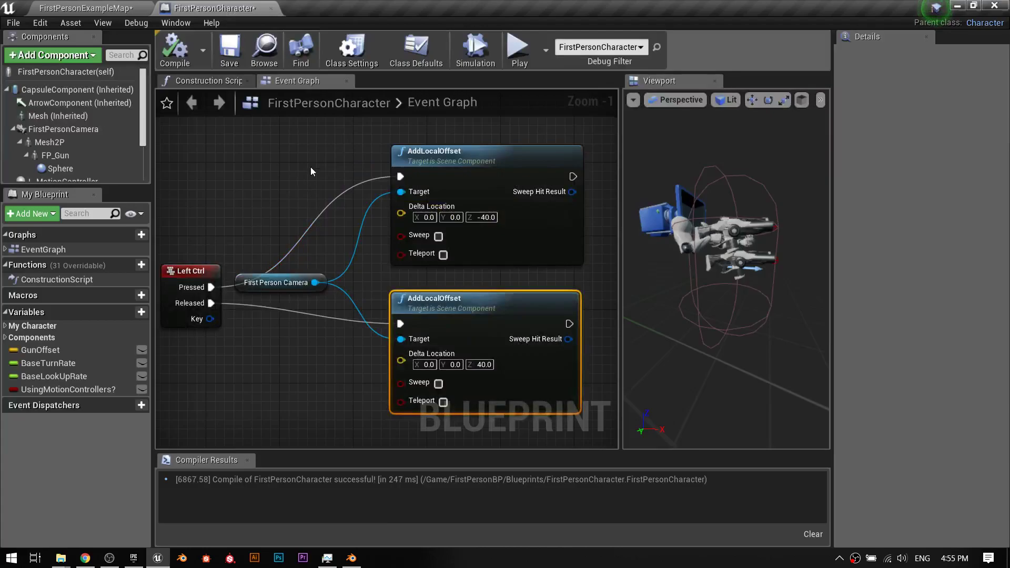
pyautogui.moveTo(318, 157); pyautogui.dragTo(115, 167, button='right')
pyautogui.scroll(-1, 283, 176)
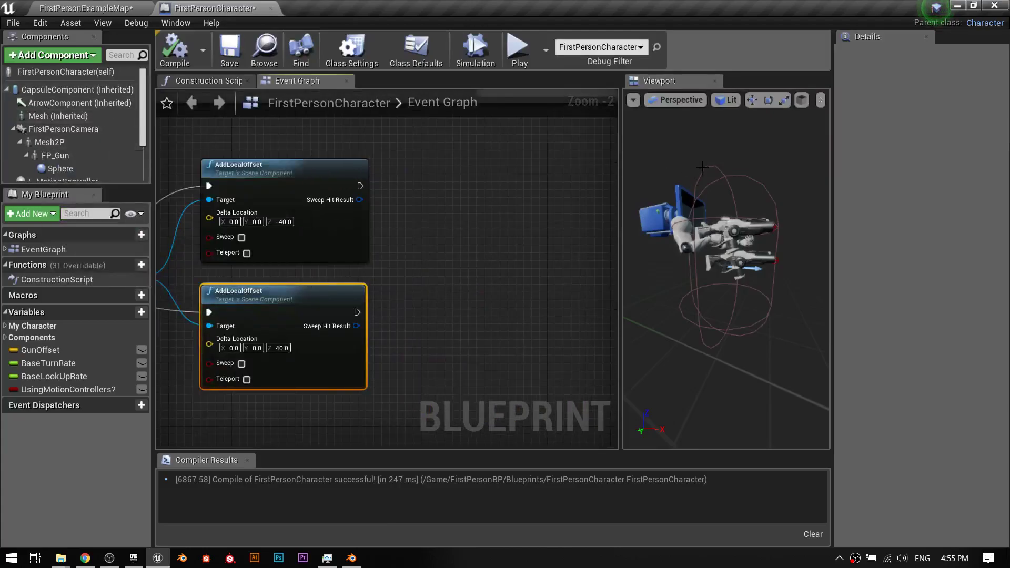
pyautogui.click(702, 168)
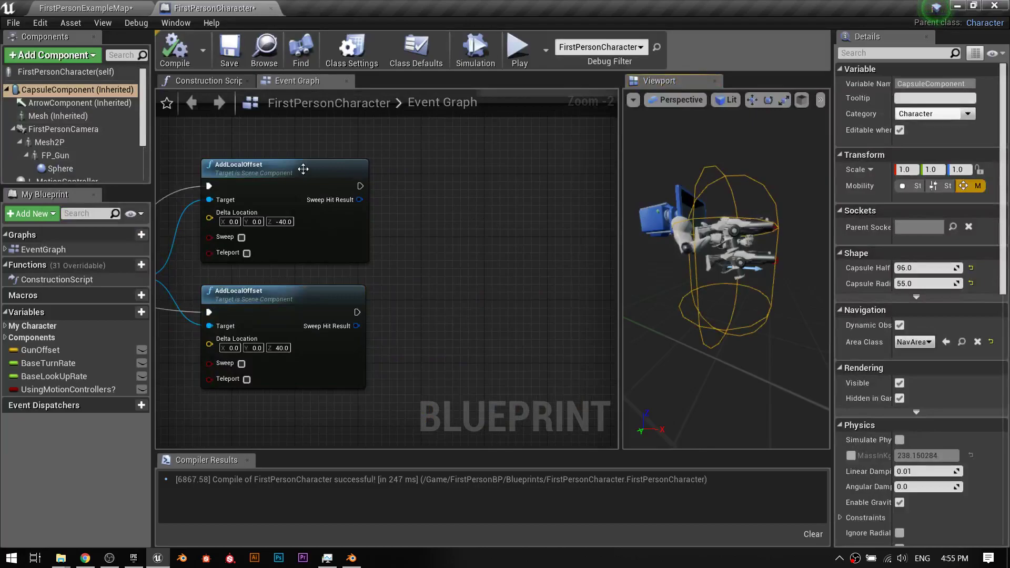
pyautogui.moveTo(77, 91); pyautogui.dragTo(528, 223)
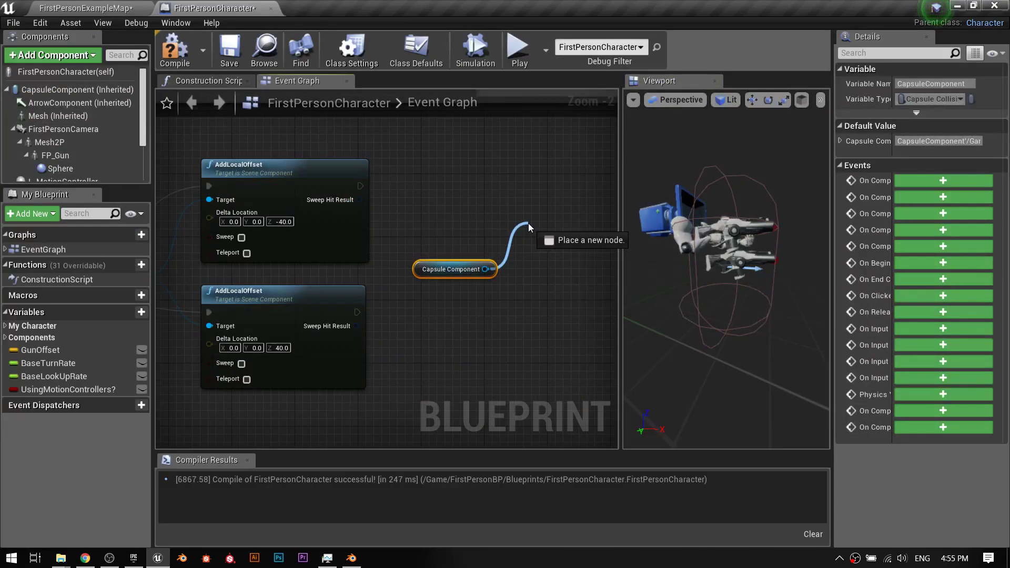
# Create a Set Capsule Half Height node from the Capsule Component reference and arrange both nodes beside the AddLocalOffset nodes
pyautogui.moveTo(528, 223); pyautogui.dragTo(528, 222)
pyautogui.write('set')
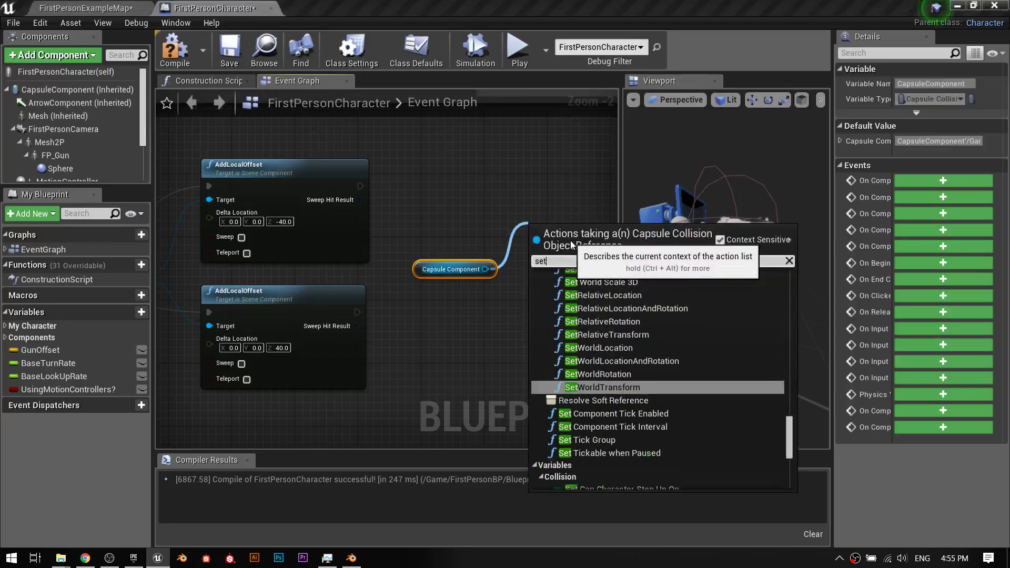
pyautogui.write(' h')
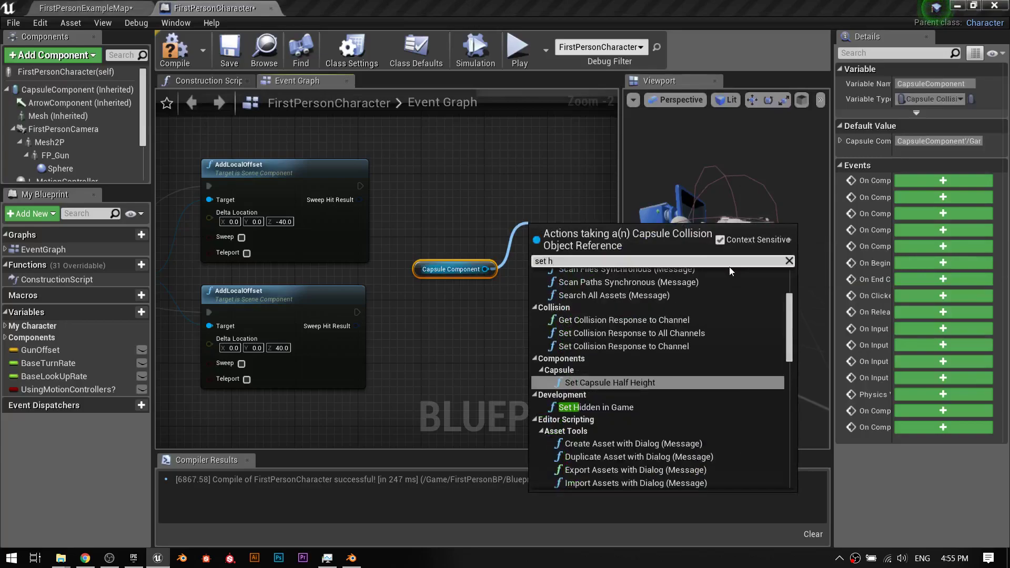
pyautogui.click(608, 384)
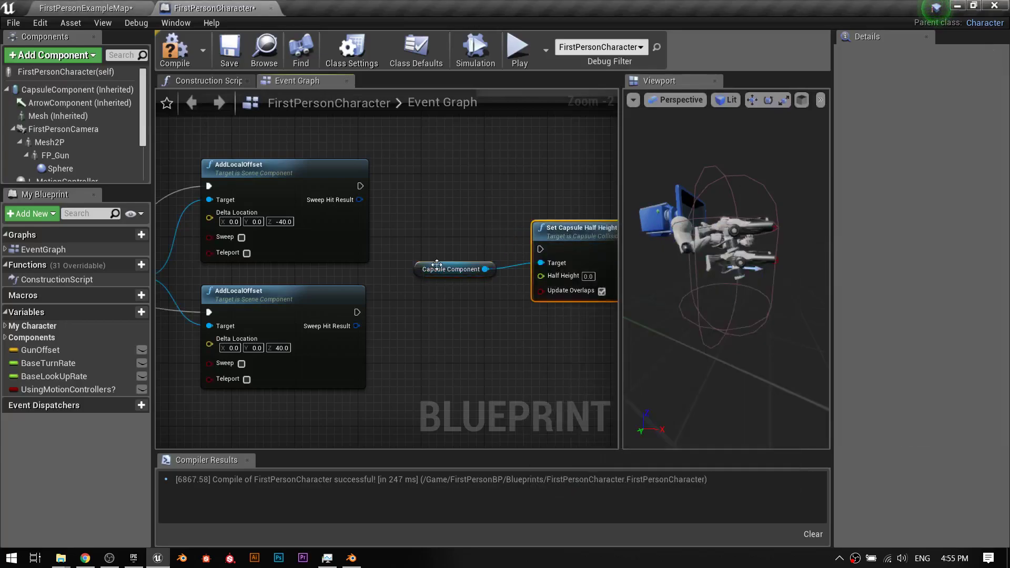
pyautogui.moveTo(436, 264); pyautogui.dragTo(424, 277)
pyautogui.moveTo(579, 226); pyautogui.dragTo(578, 209)
pyautogui.scroll(-3, 446, 198)
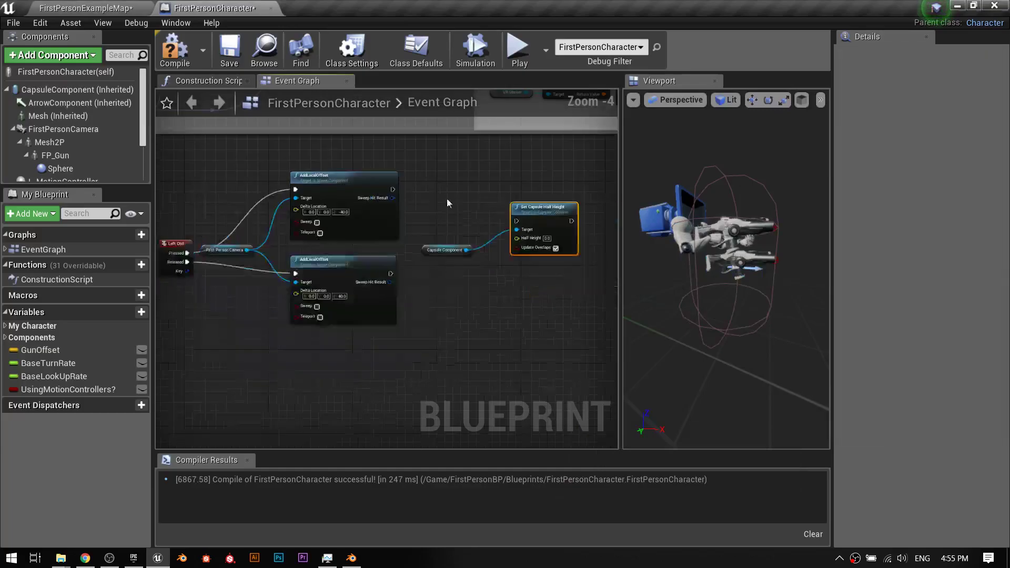
pyautogui.scroll(2, 418, 201)
pyautogui.moveTo(437, 216); pyautogui.dragTo(403, 208, button='right')
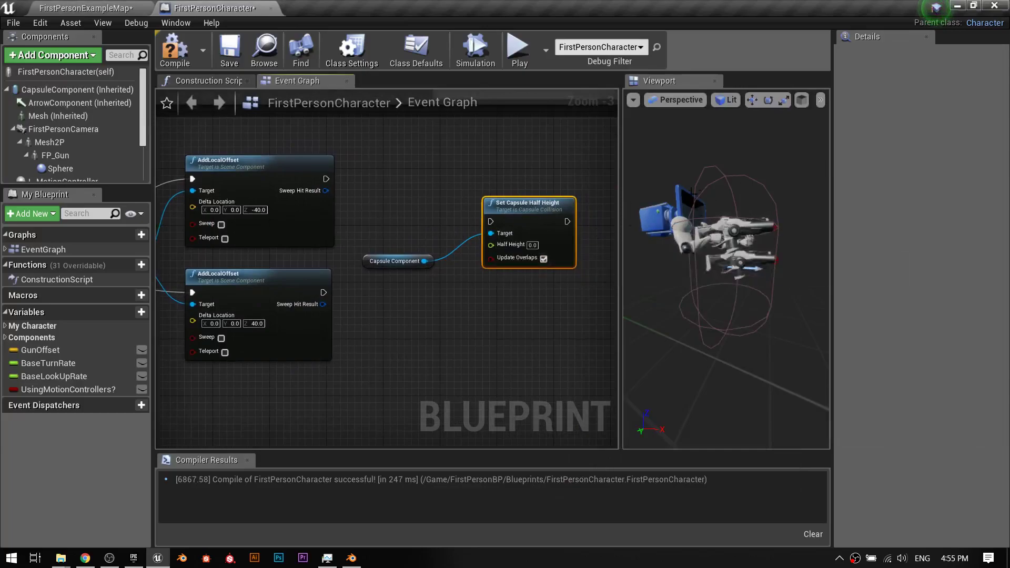
# Set the Set Capsule Half Height node's Half Height to 40 and connect its execution after the Pressed AddLocalOffset
pyautogui.click(74, 90)
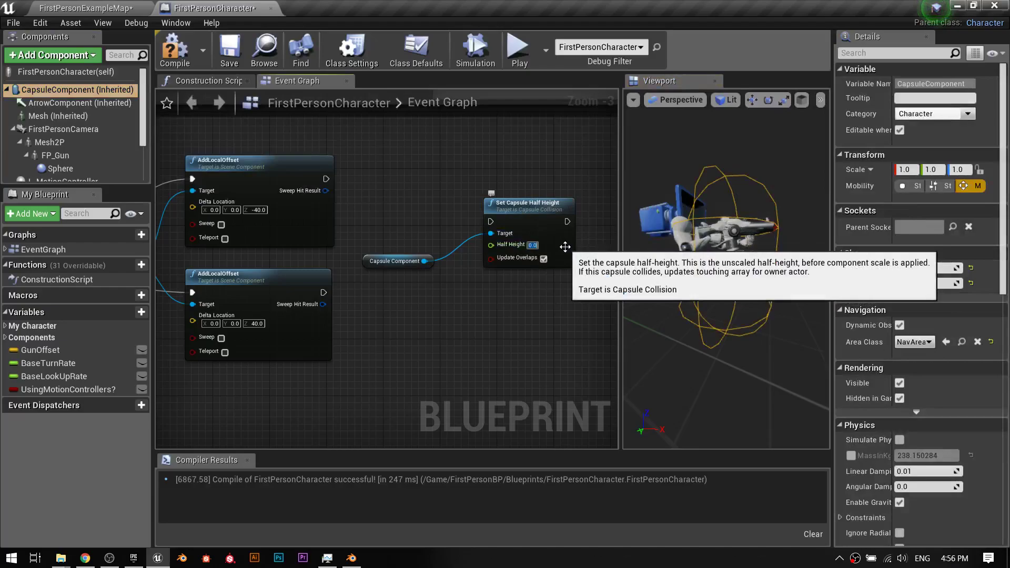
pyautogui.write('4')
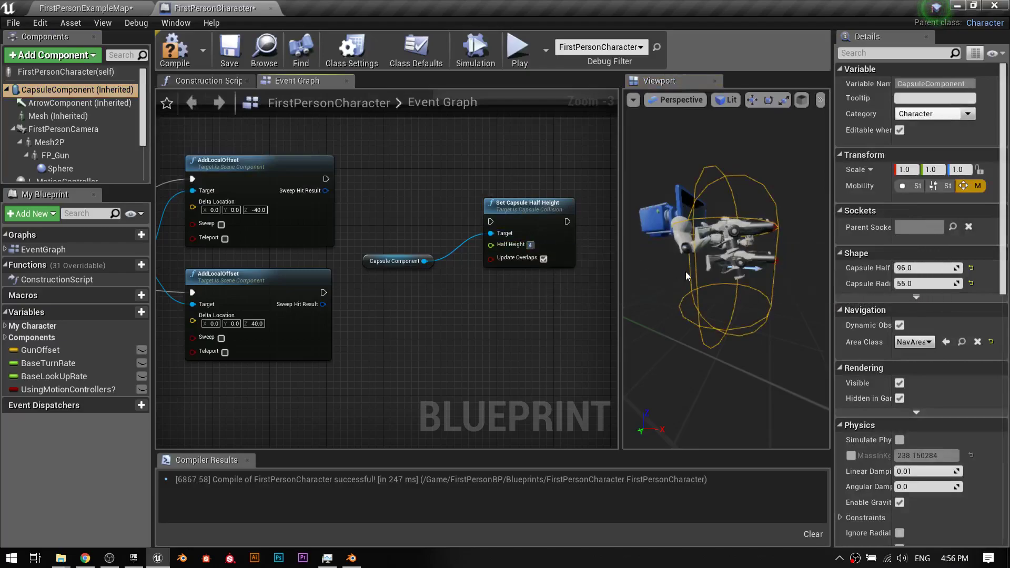
pyautogui.write('0')
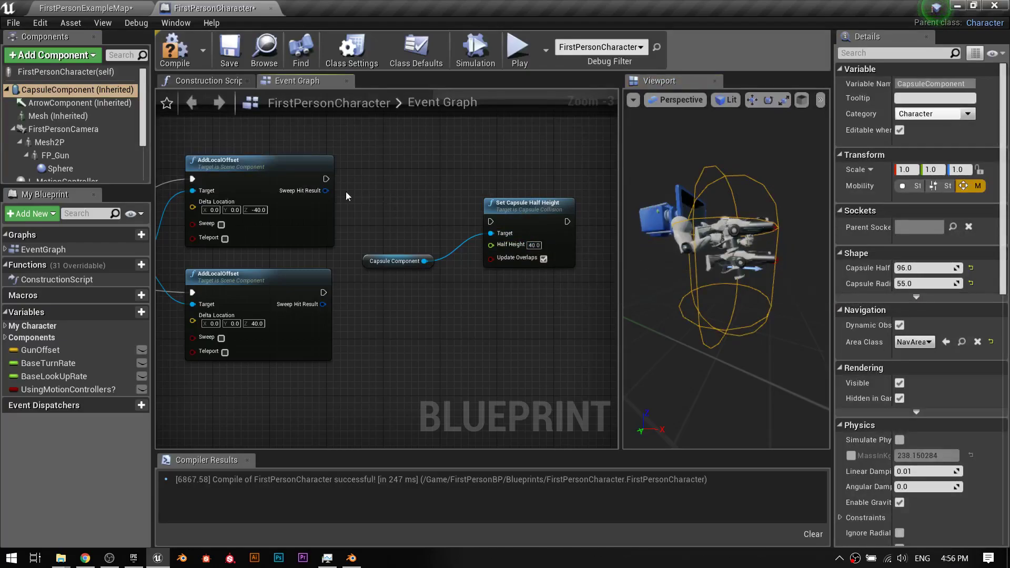
pyautogui.moveTo(359, 197); pyautogui.dragTo(474, 197, button='right')
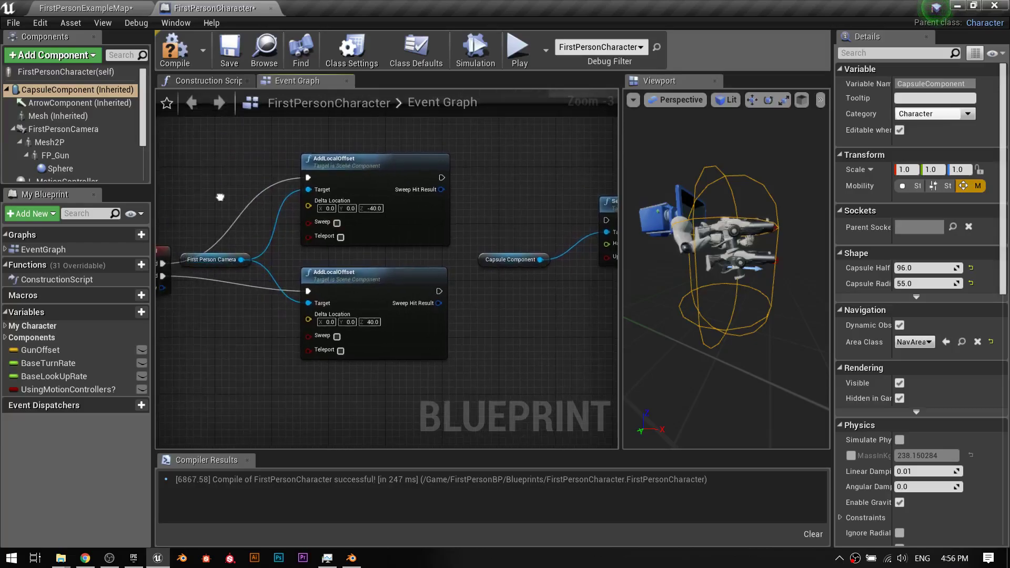
pyautogui.moveTo(192, 236); pyautogui.dragTo(268, 238, button='right')
pyautogui.moveTo(381, 163); pyautogui.dragTo(221, 225, button='right')
pyautogui.moveTo(391, 214); pyautogui.dragTo(561, 257)
pyautogui.moveTo(569, 205); pyautogui.dragTo(450, 202, button='right')
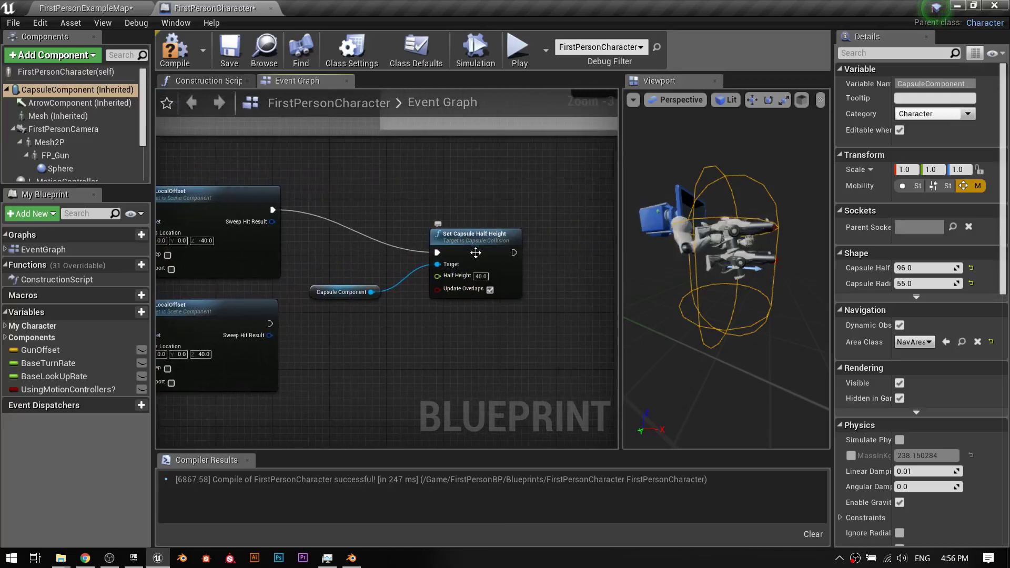
# Duplicate the Set Capsule Half Height node below the original and set the copy's Half Height to 96
pyautogui.moveTo(391, 343); pyautogui.dragTo(385, 282, button='right')
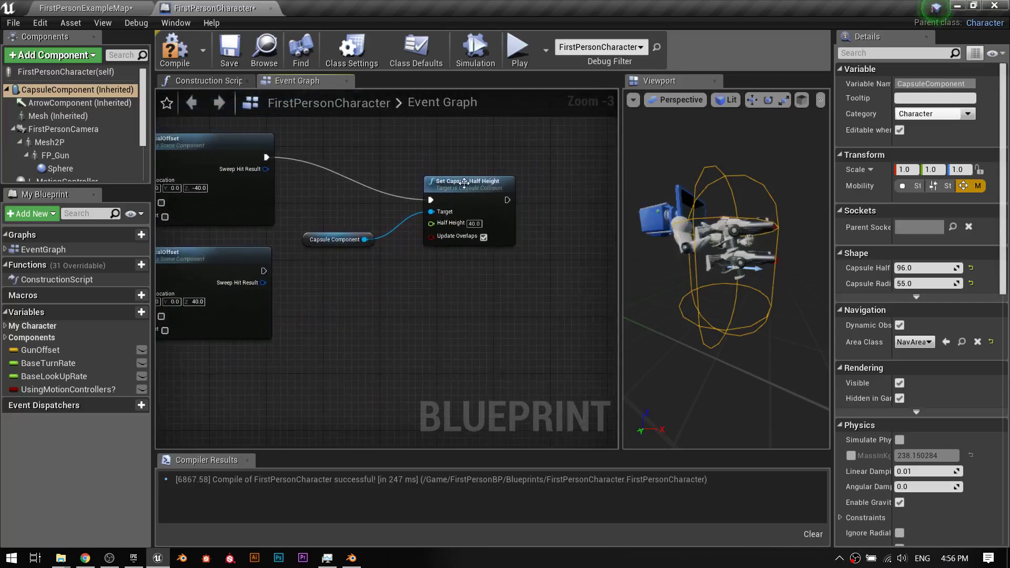
pyautogui.click(465, 184)
pyautogui.click(418, 284)
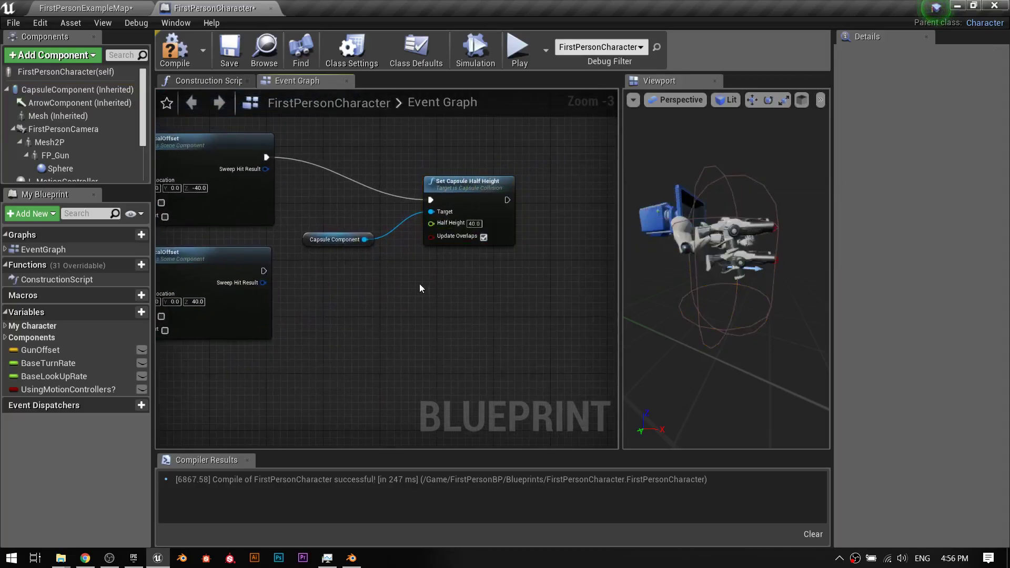
pyautogui.hotkey('ctrl', 'v')
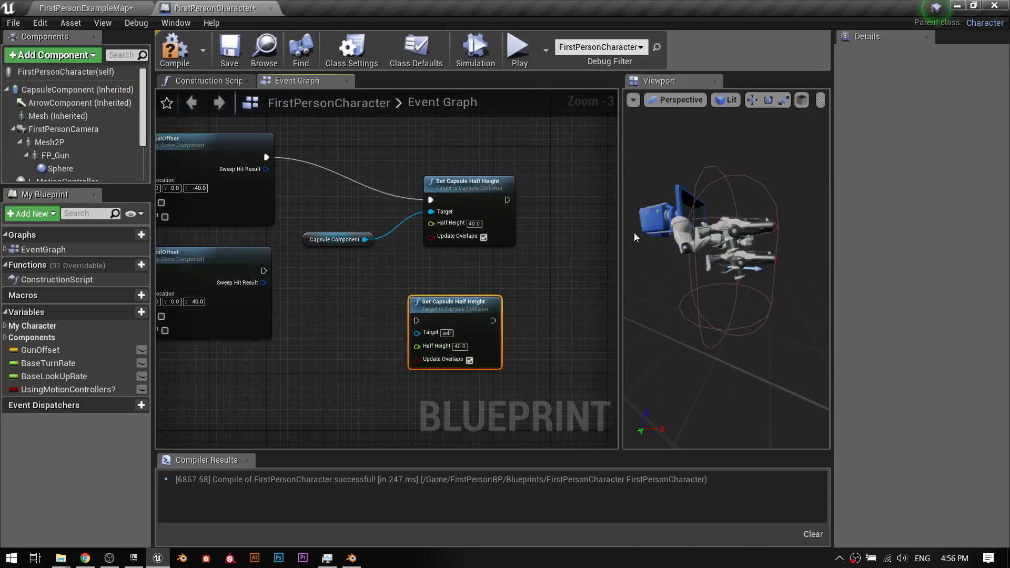
pyautogui.click(701, 172)
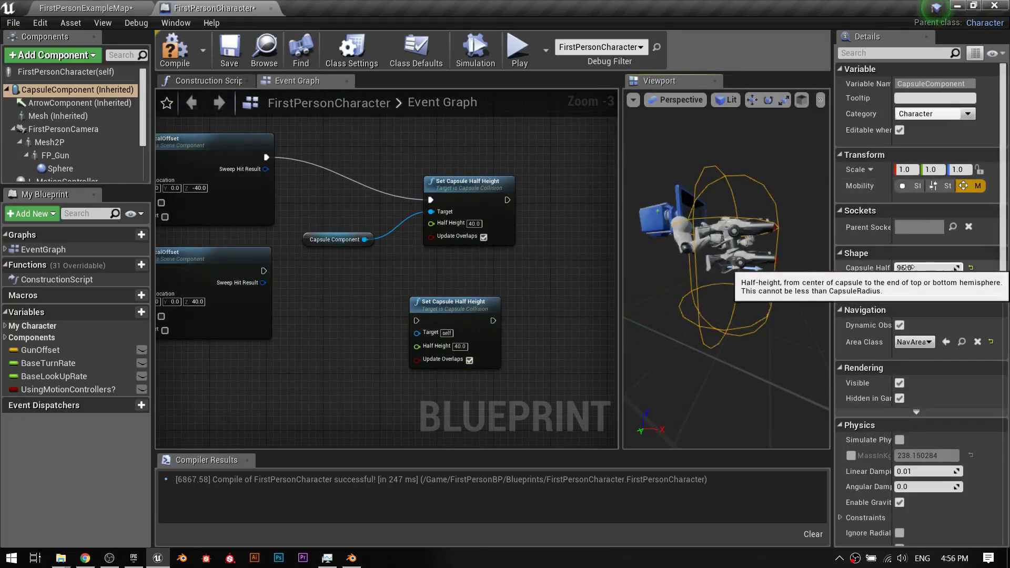
pyautogui.click(460, 347)
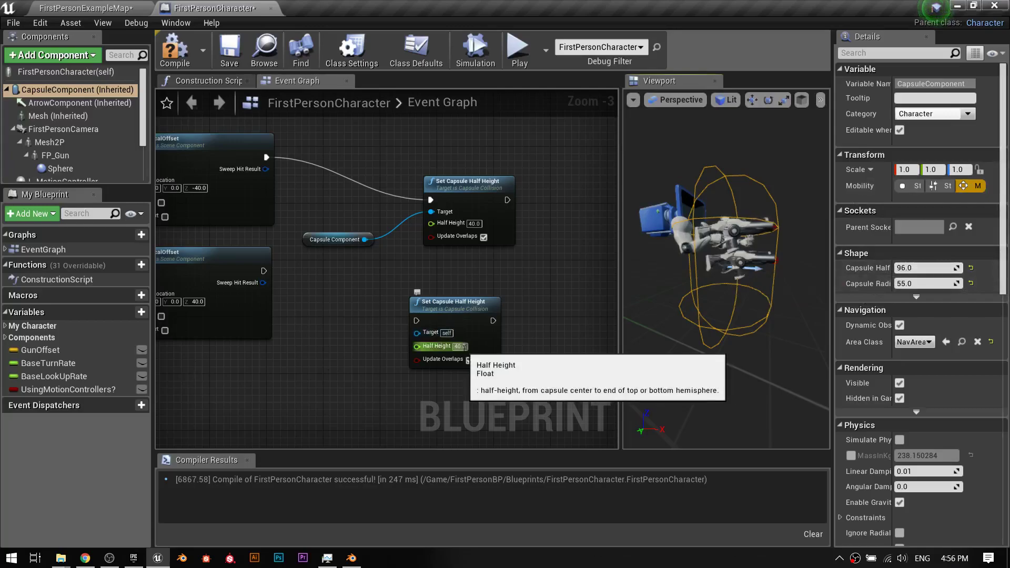
pyautogui.write('9')
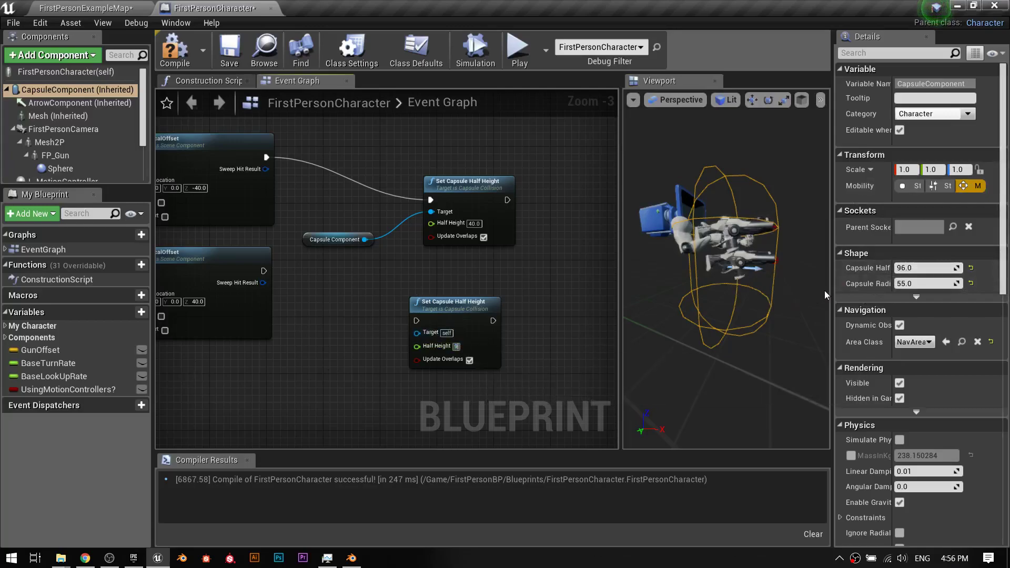
pyautogui.write('6')
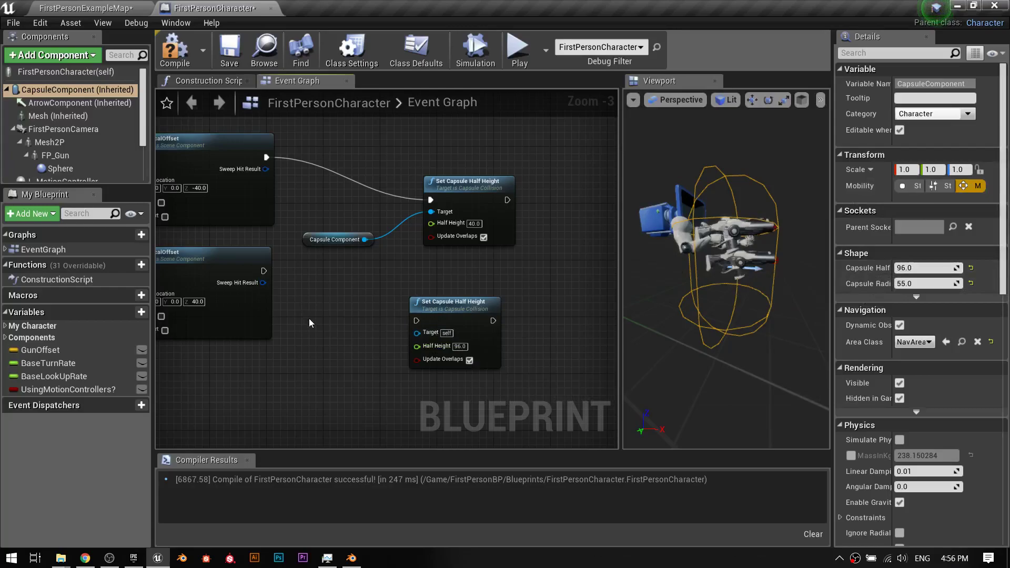
# Connect the Released AddLocalOffset and the Capsule Component to the second Set Capsule Half Height node, align it below the first, and compile
pyautogui.moveTo(310, 322); pyautogui.dragTo(386, 305, button='right')
pyautogui.moveTo(341, 253); pyautogui.dragTo(492, 302)
pyautogui.moveTo(443, 222); pyautogui.dragTo(493, 314)
pyautogui.moveTo(526, 283); pyautogui.dragTo(540, 254)
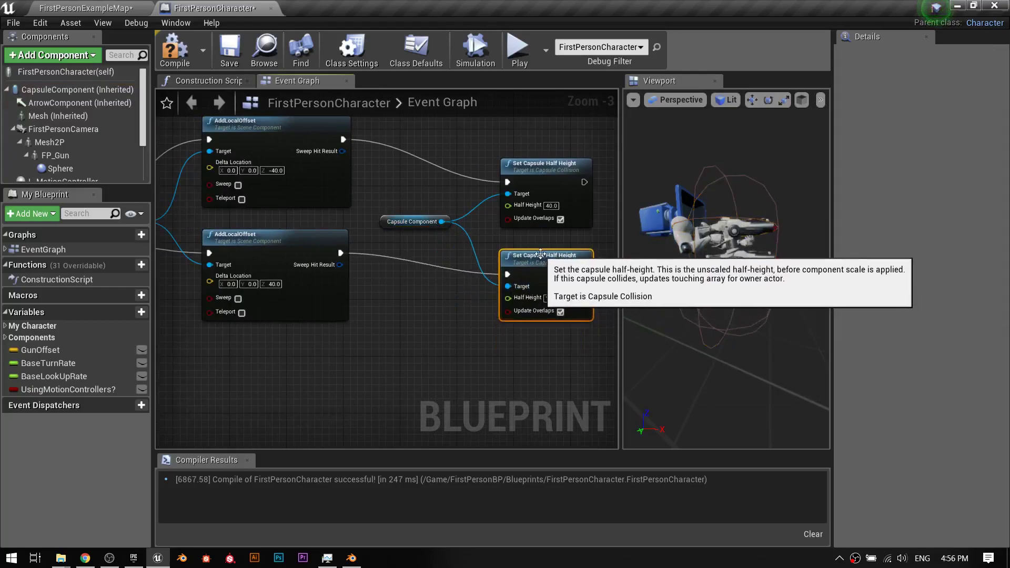
pyautogui.click(174, 50)
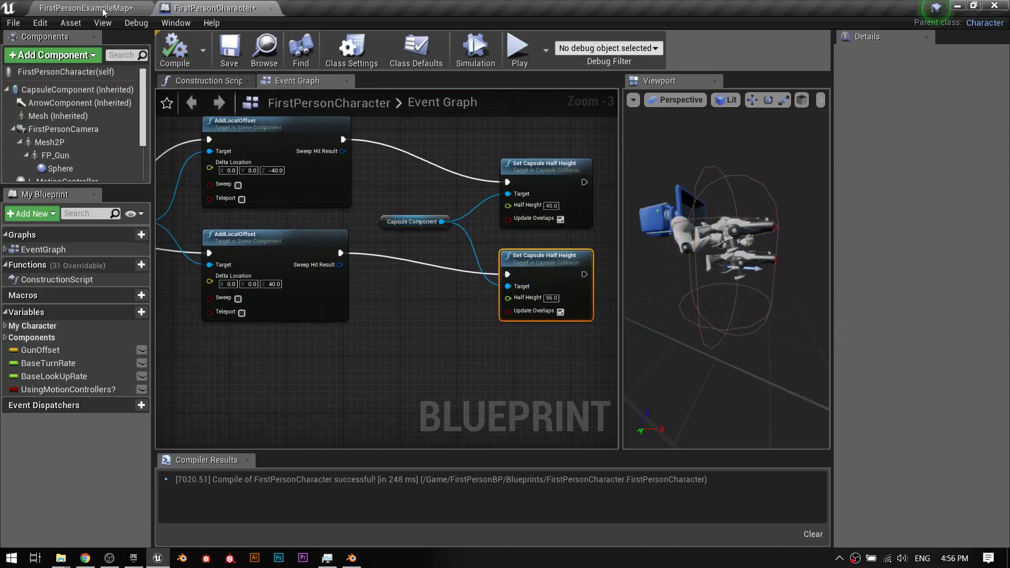
# Play the example map to test crouching with the reduced capsule height, and view the character's capsule in the level
pyautogui.click(104, 8)
pyautogui.click(671, 46)
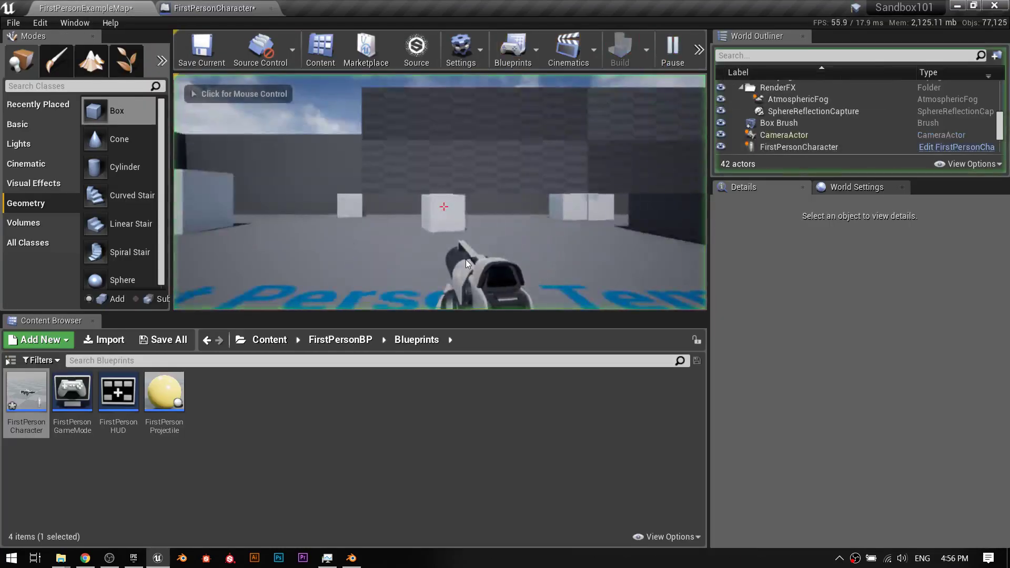
pyautogui.click(465, 260)
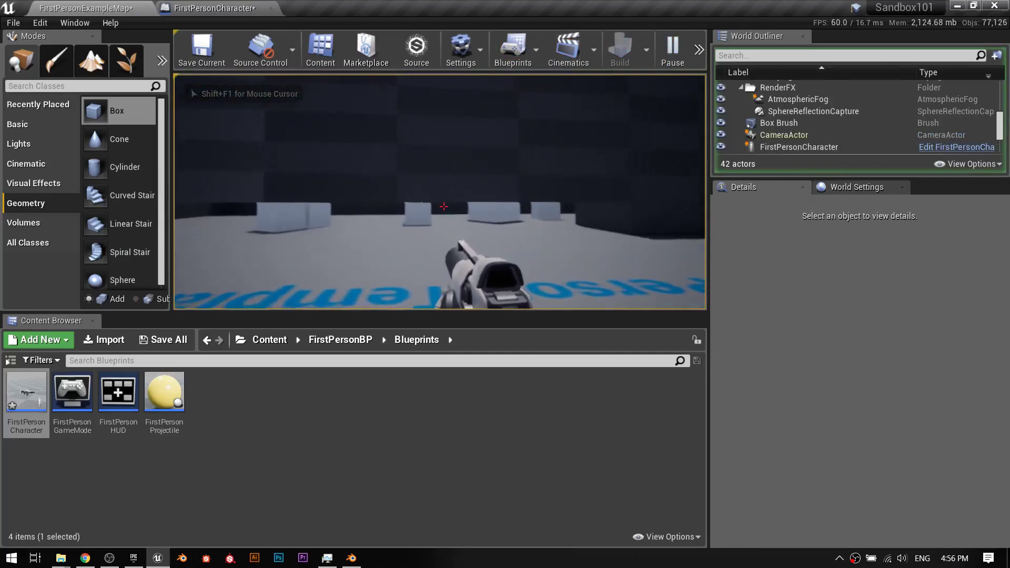
pyautogui.press('w')
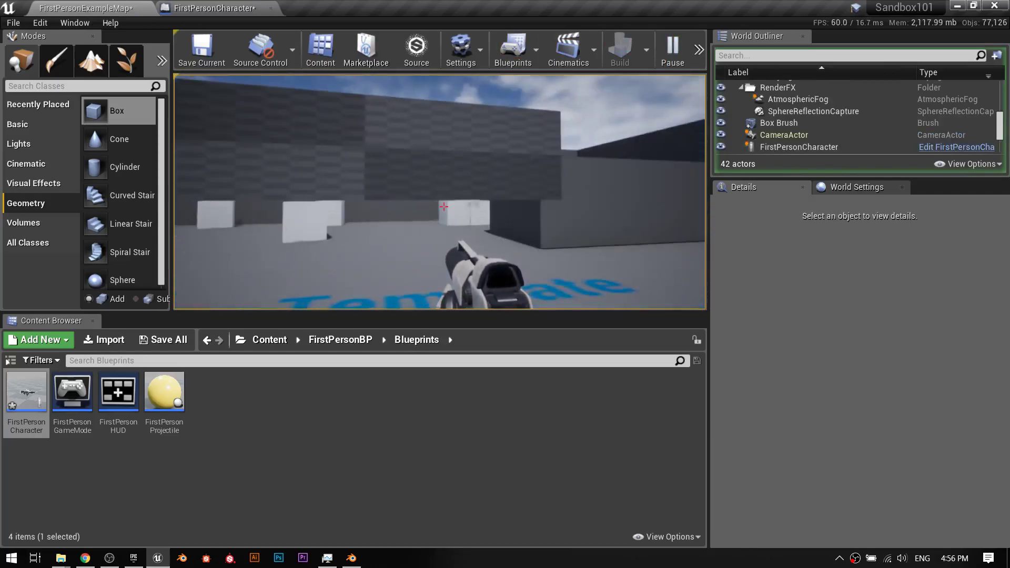
pyautogui.press('Escape')
pyautogui.moveTo(267, 237); pyautogui.dragTo(473, 237, button='right')
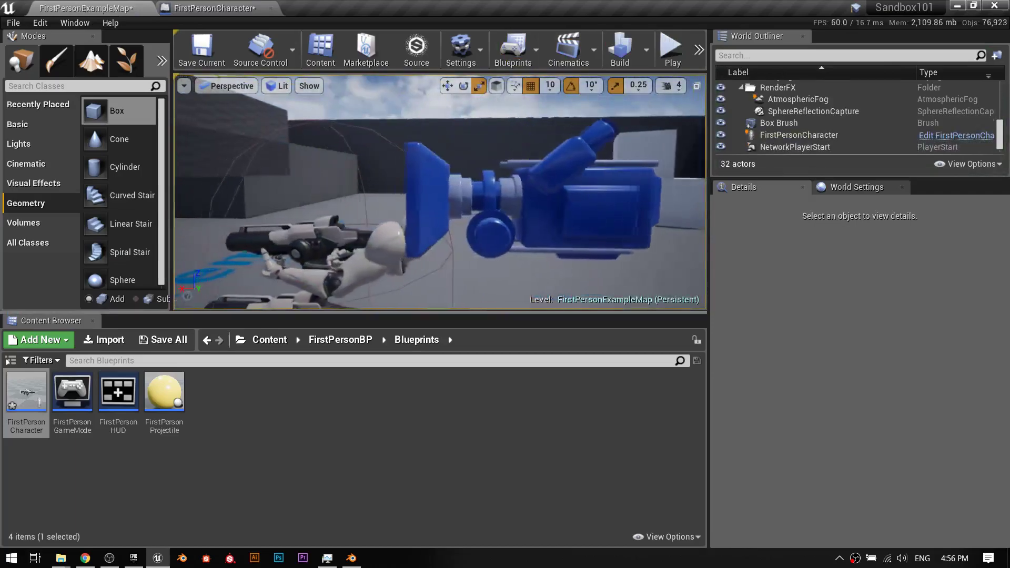
pyautogui.press('s')
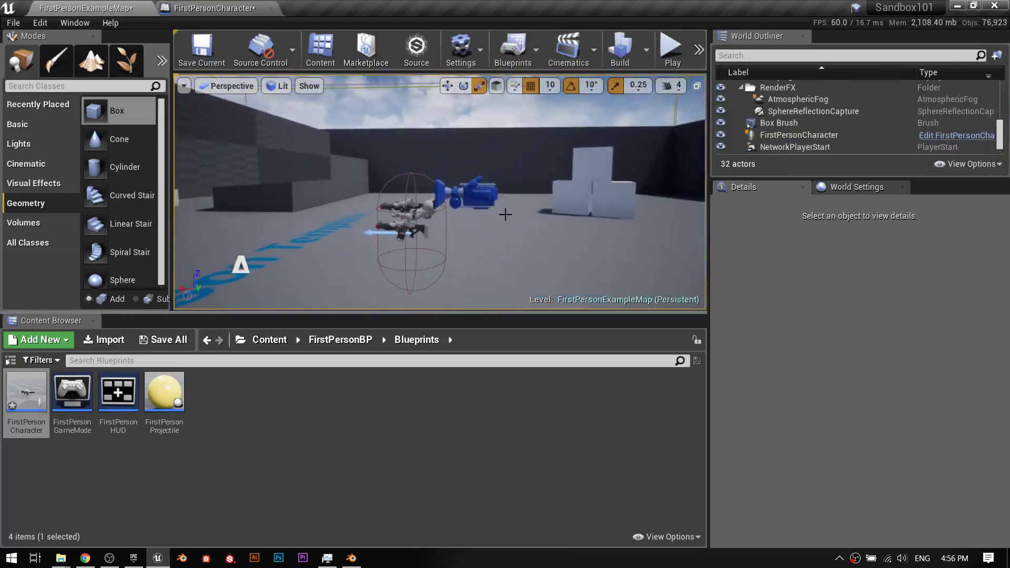